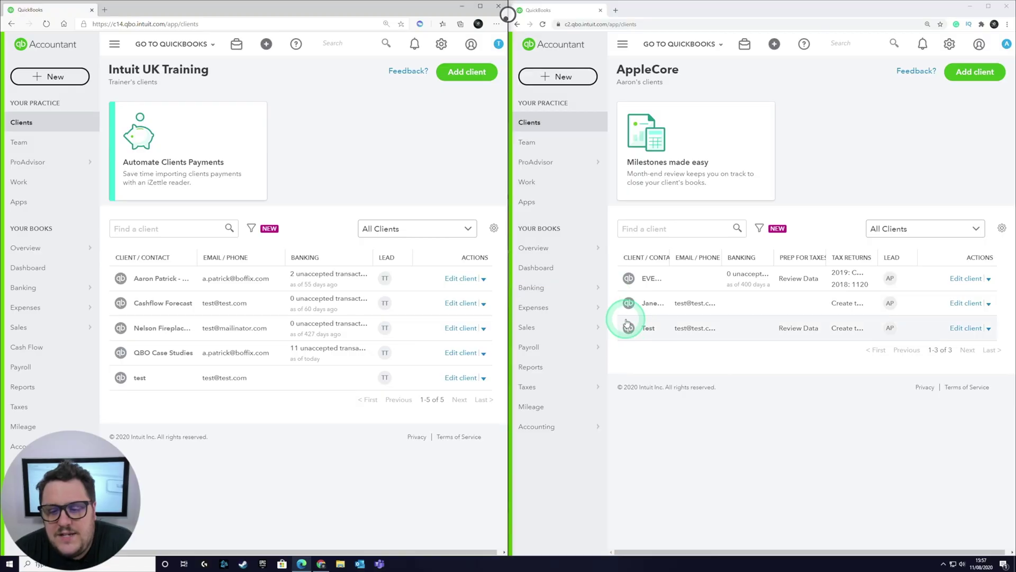
Open the Test client's books in the US account and check the My Experts pane, closing it again.
click(628, 327)
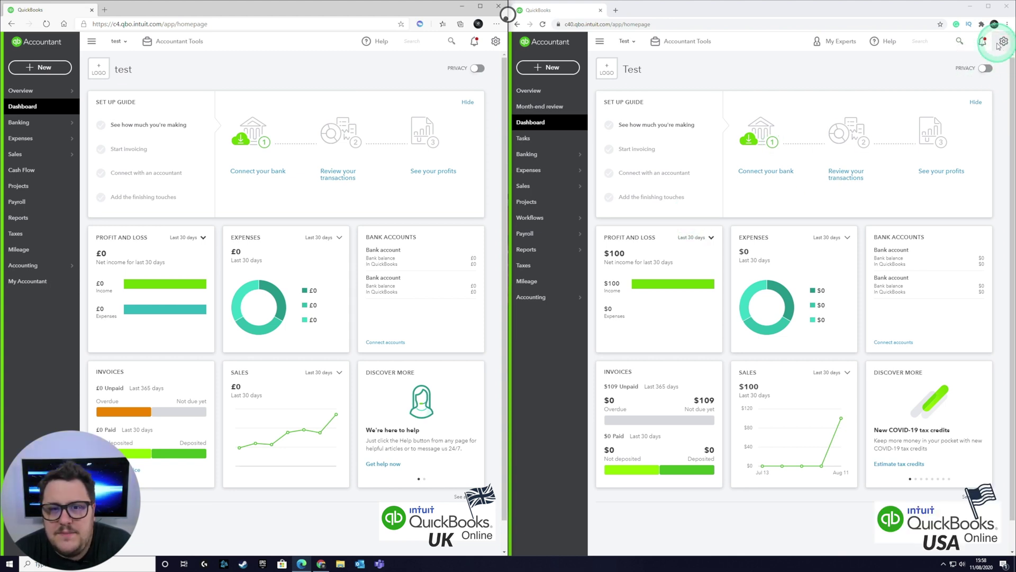
click(846, 42)
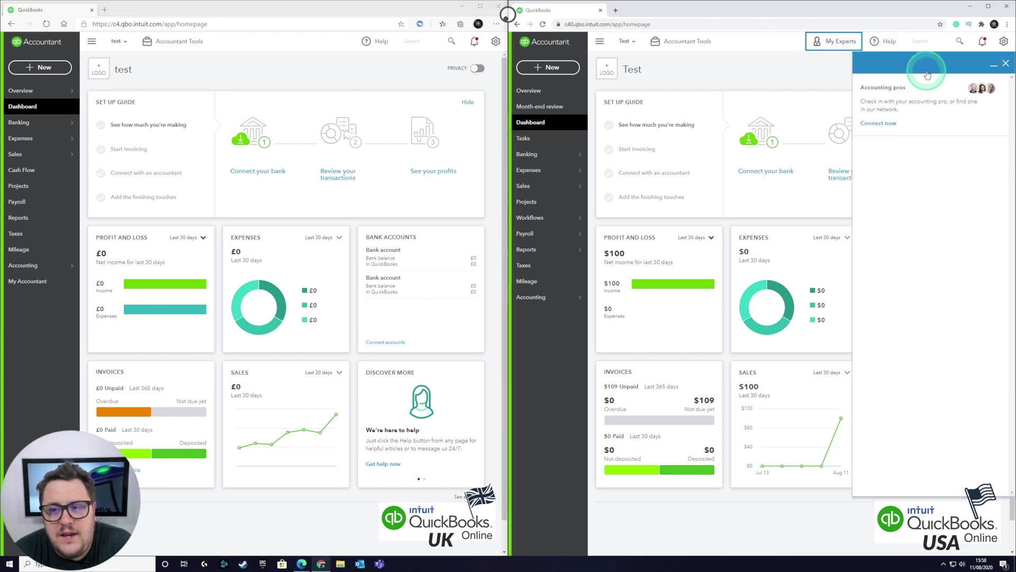
click(1005, 64)
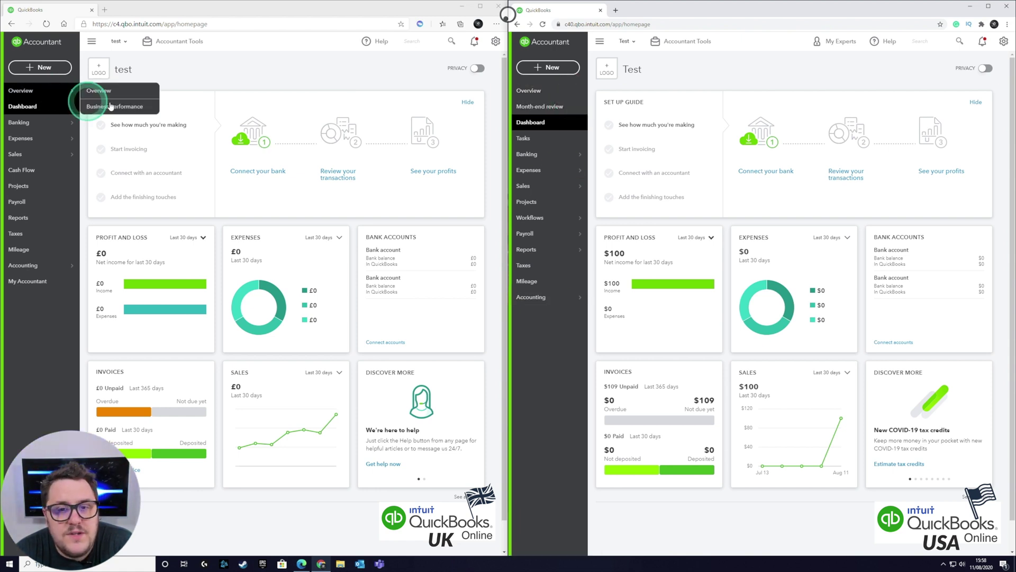
Open the month-end review of the US Test company and set its period to August 2020.
click(536, 109)
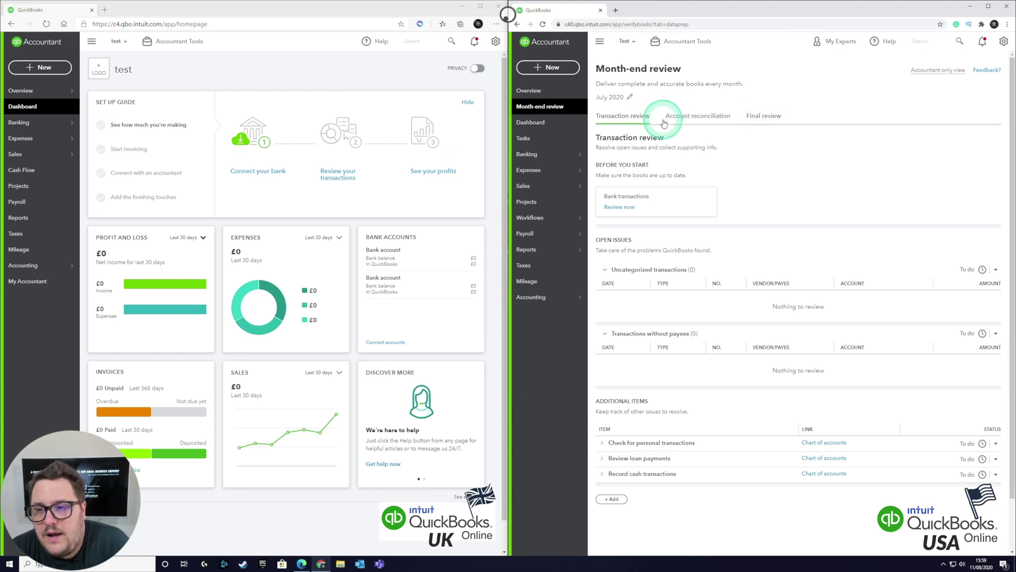
scroll(651, 122, down, 1)
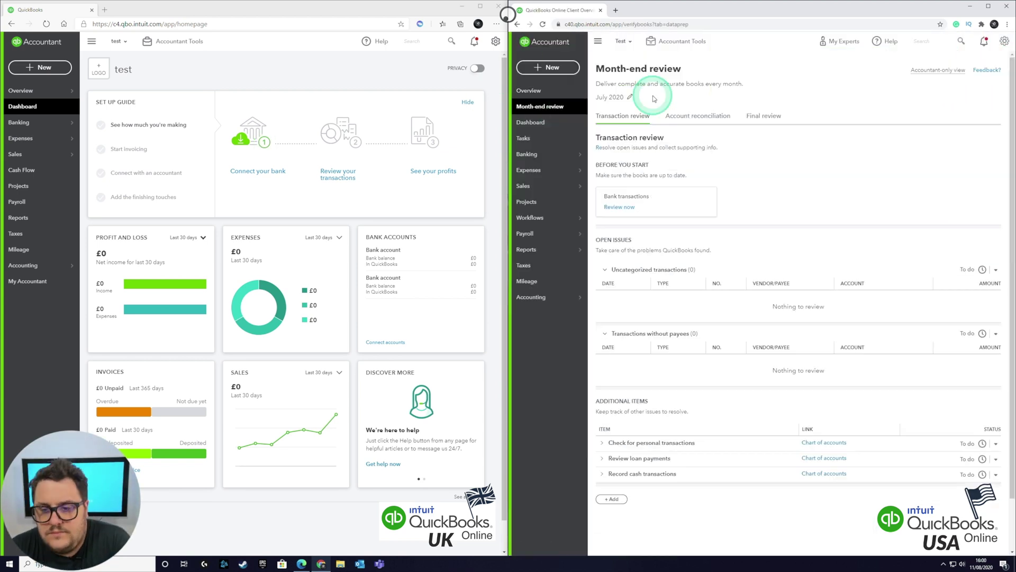
click(629, 97)
click(661, 167)
click(656, 185)
click(696, 201)
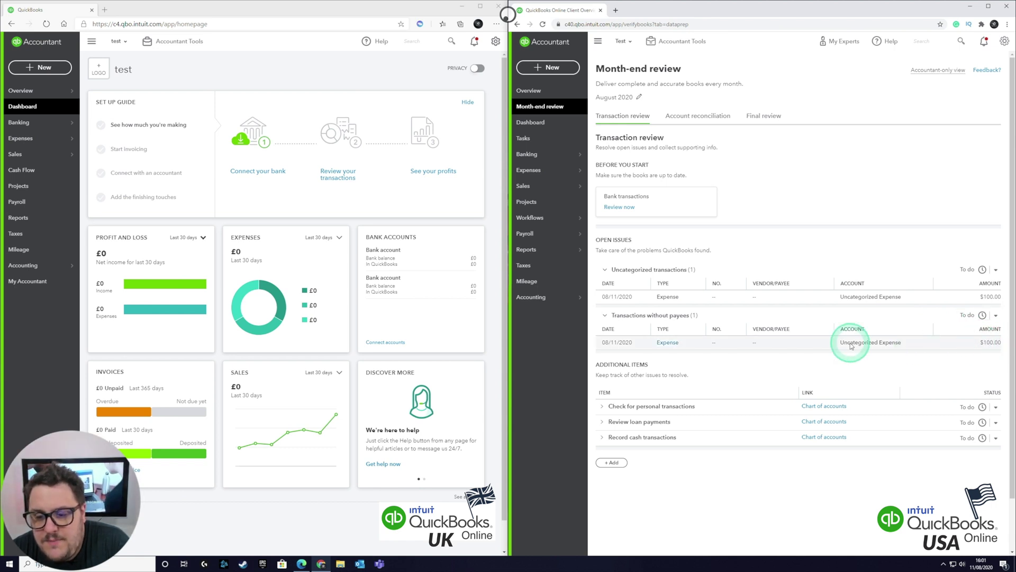
Assign the payee "fdsamfsadf" to the $100.00 expense listed under transactions without payees, and save it.
click(666, 342)
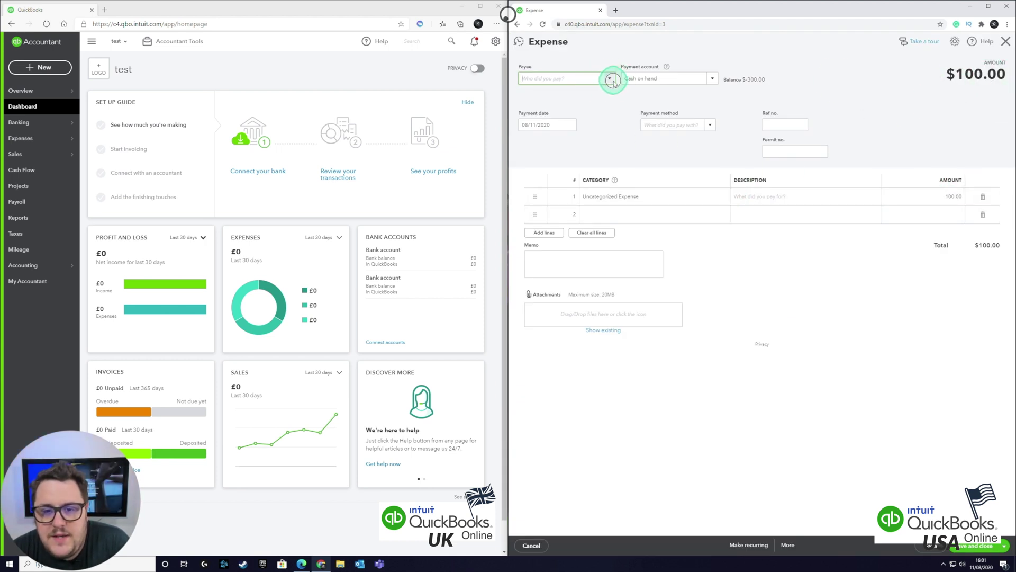
text(fdsamfsadf)
click(810, 307)
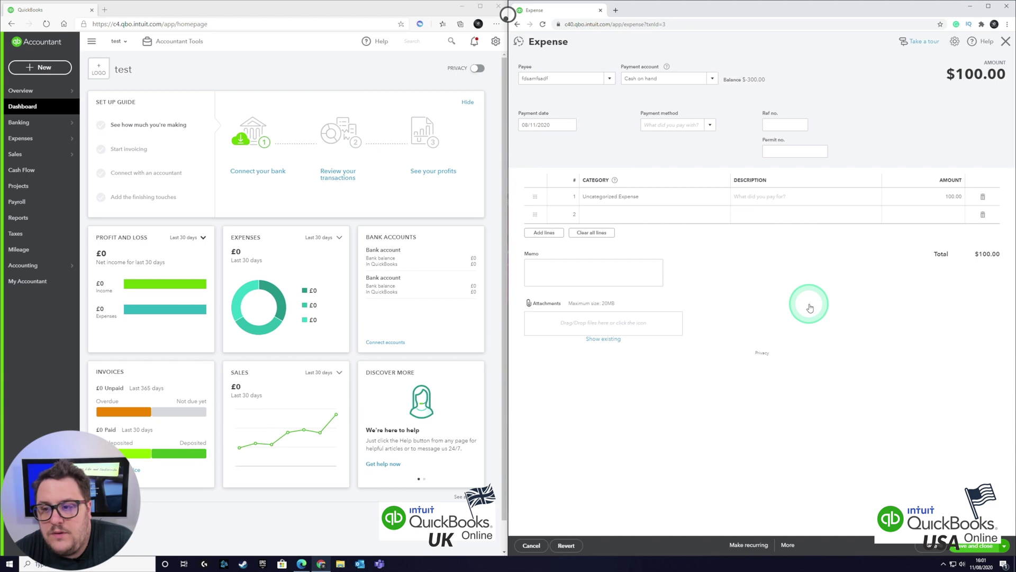
key(ctrl+alt+d)
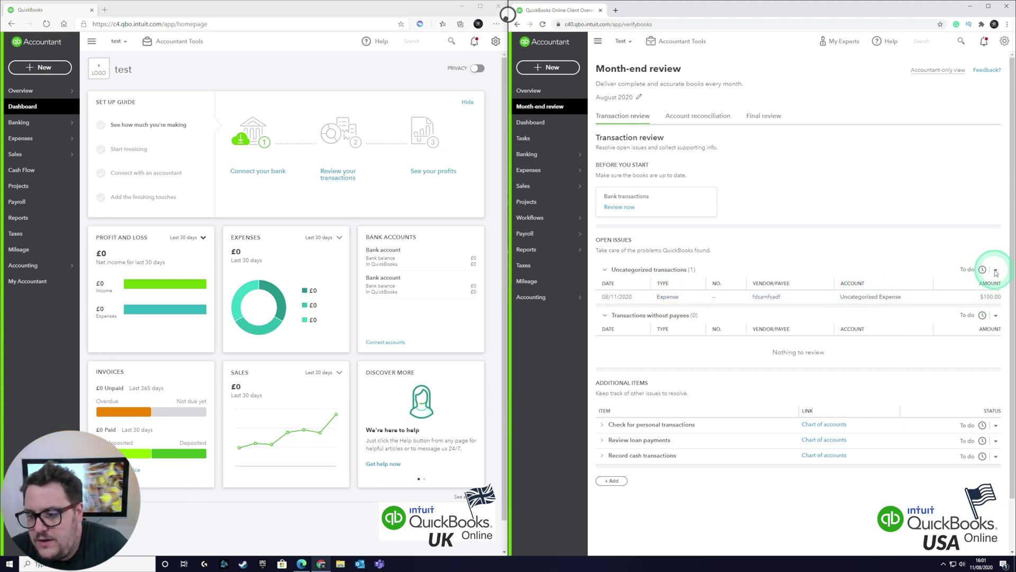
Check the status choices offered for uncategorized transactions and transactions without payees.
click(956, 282)
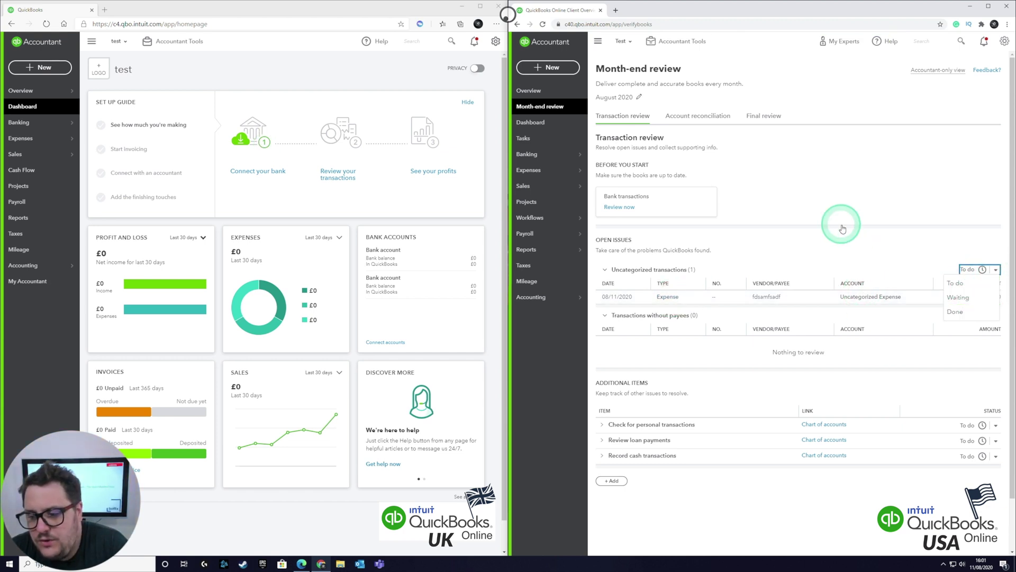
click(996, 314)
scroll(900, 296, down, 1)
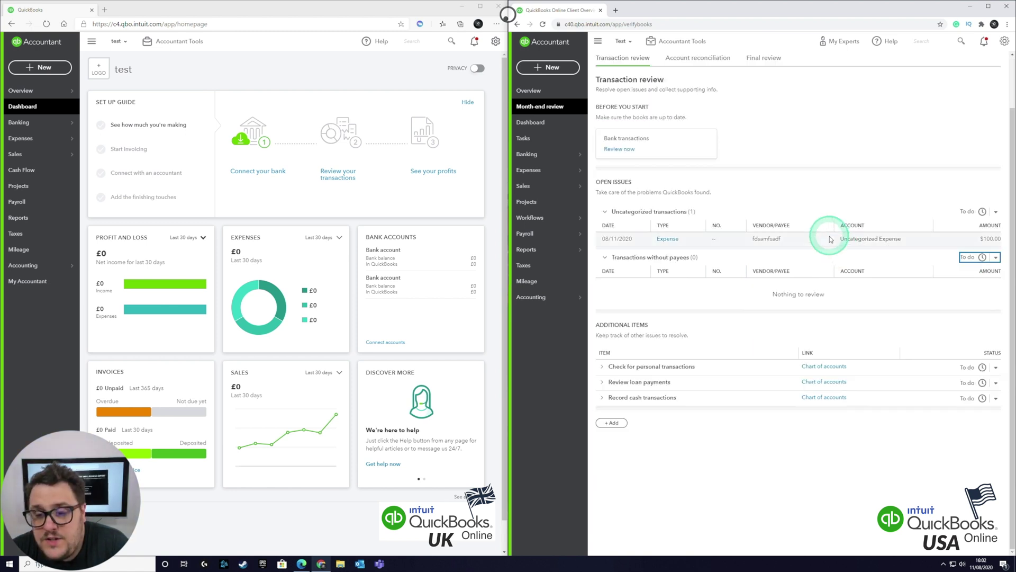
click(772, 239)
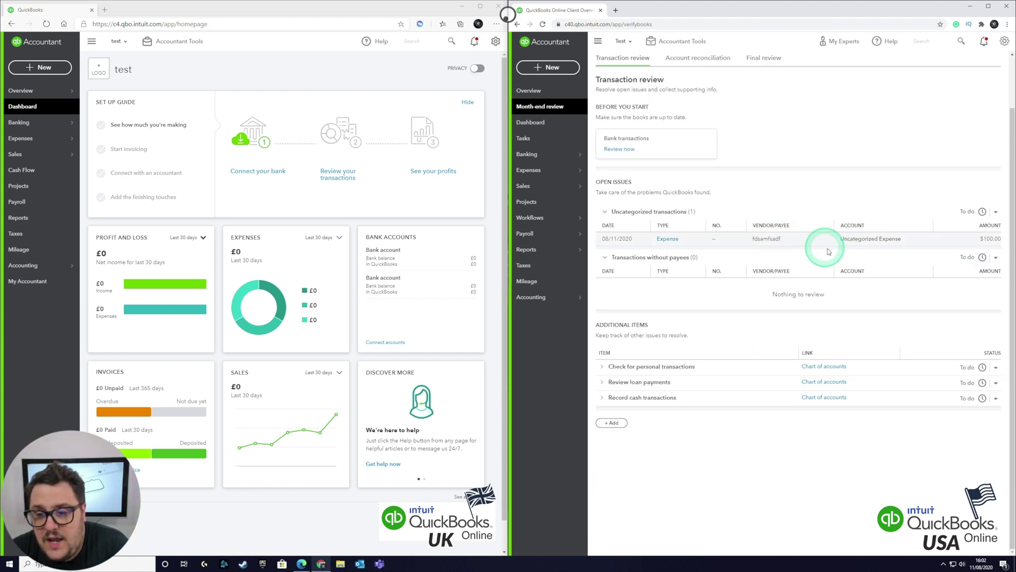
Recategorize the uncategorized $100.00 expense as Reconciliation Discrepancies and save it.
click(668, 239)
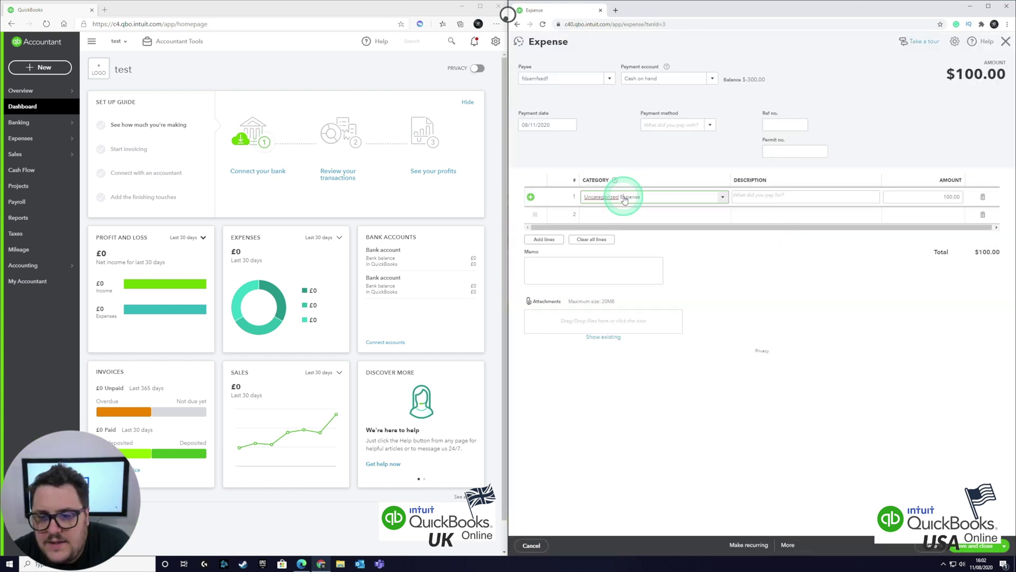
click(727, 198)
click(629, 328)
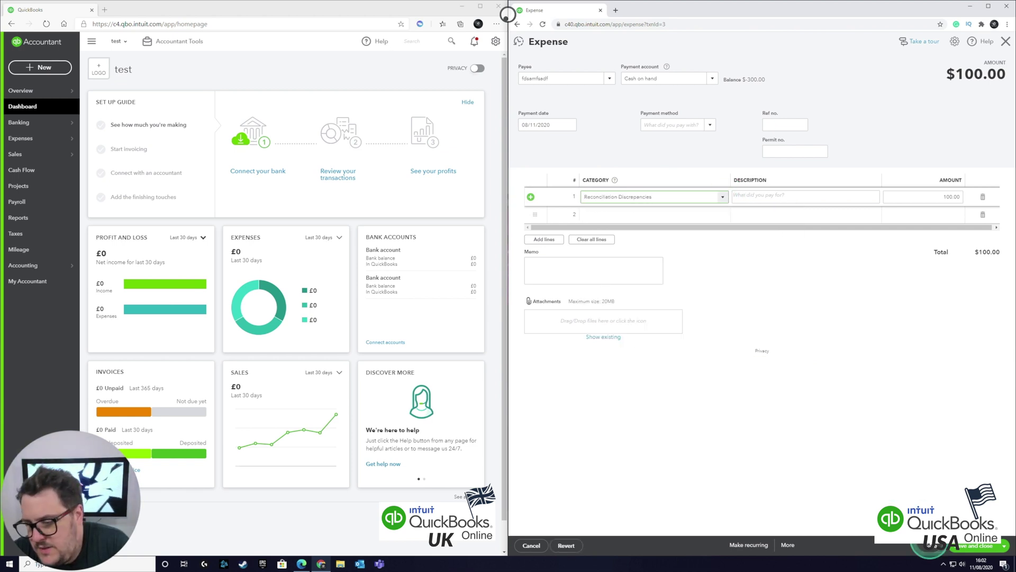
click(929, 545)
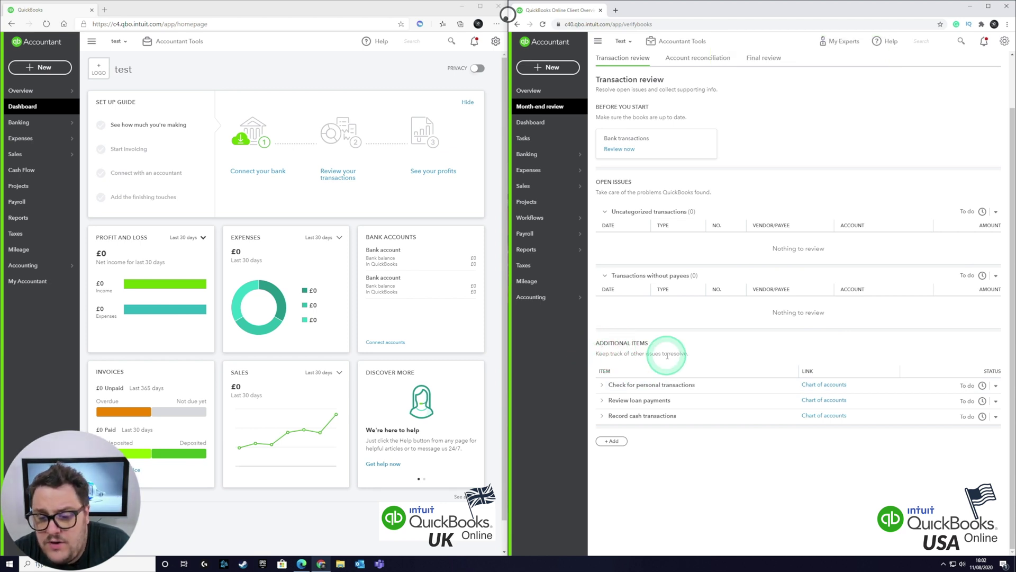
Expand the additional review items for personal transactions, loan payments and cash transactions to inspect their details.
click(604, 385)
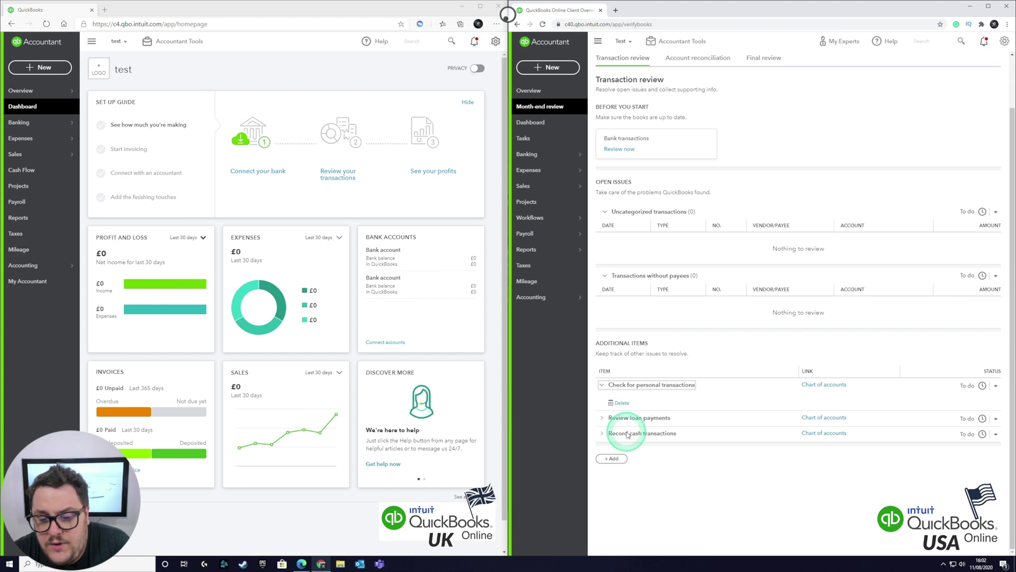
click(603, 417)
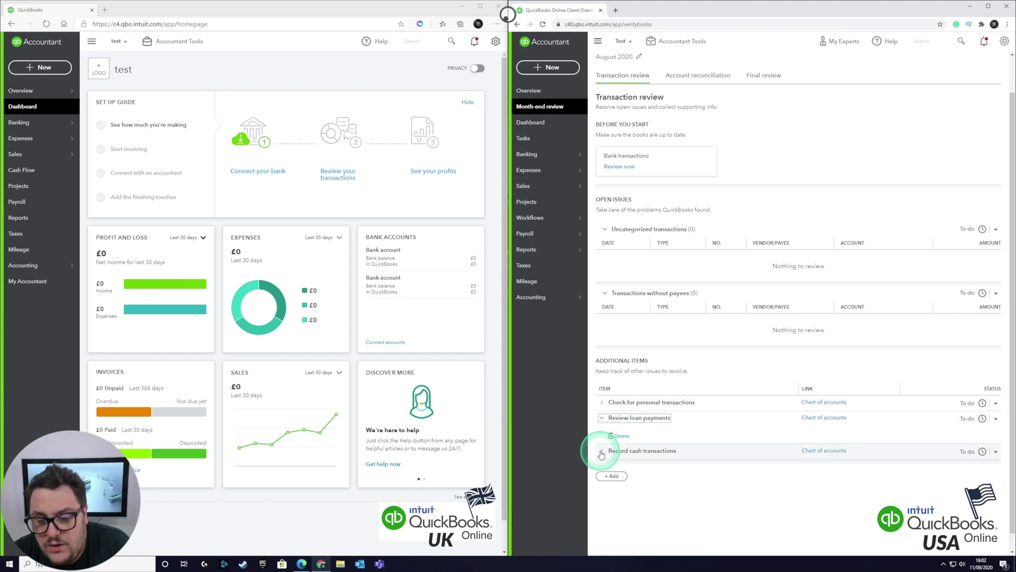
click(601, 454)
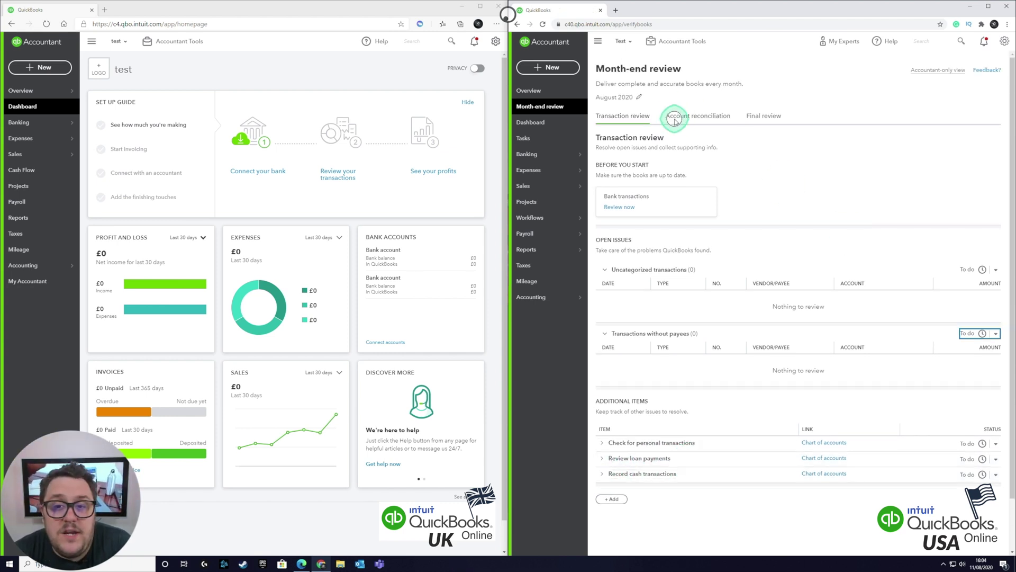
View the August 2020 account reconciliation section and its form for adding an item, closing the form without saving.
click(675, 118)
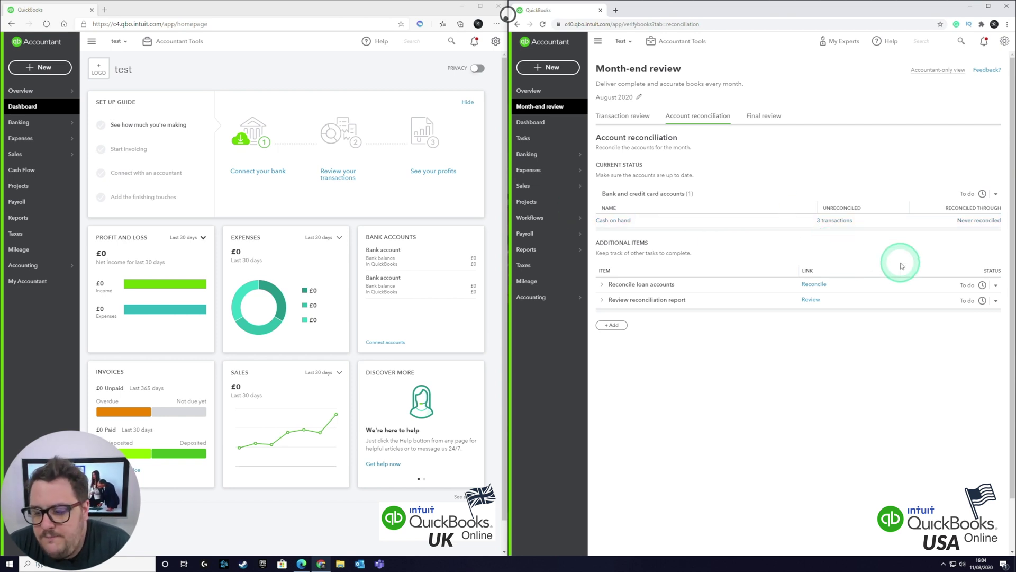
click(619, 326)
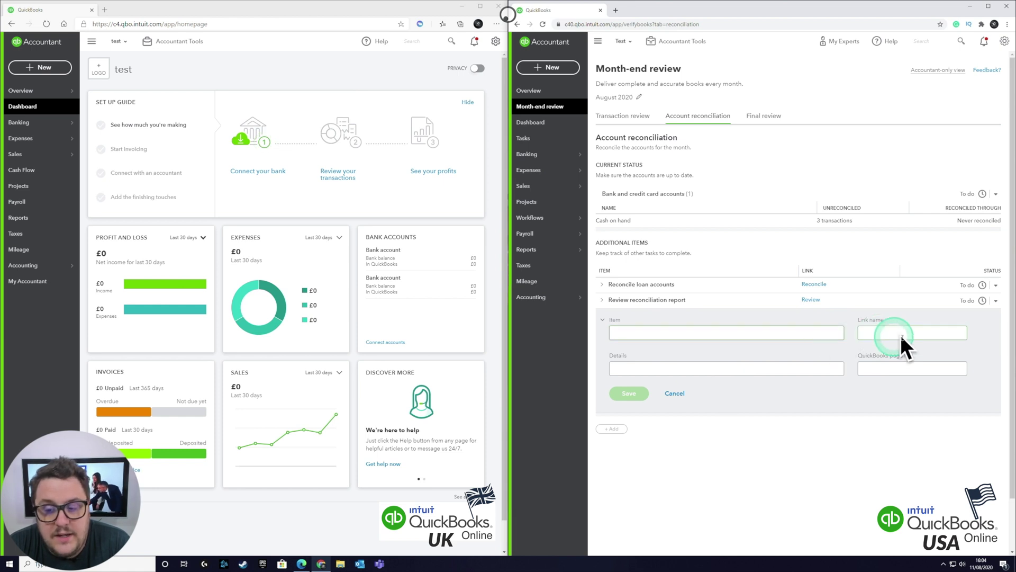
key(Escape)
Inspect the details of the loan account and reconciliation report items, and open the reconciliation summary for review.
click(602, 284)
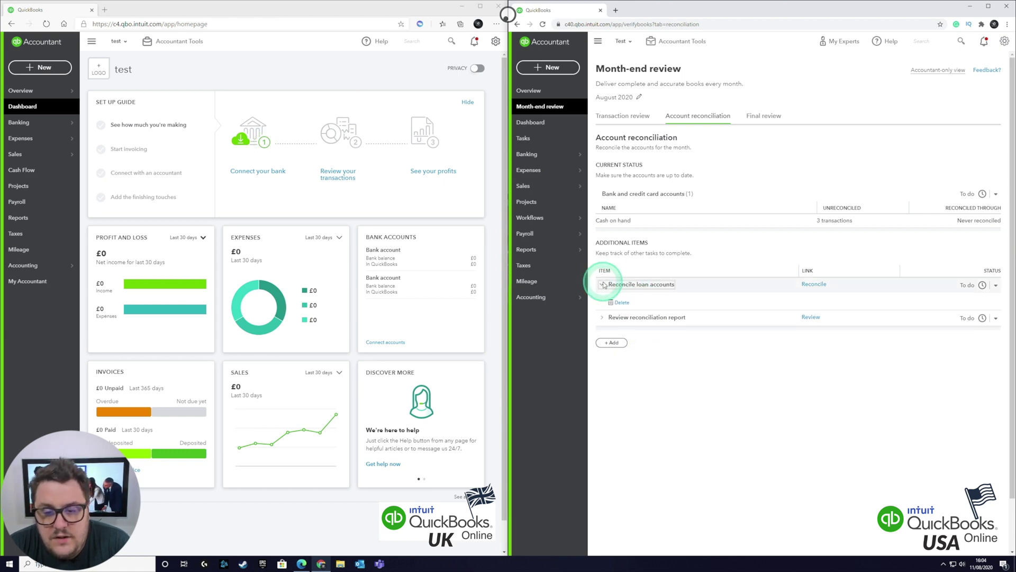
click(602, 318)
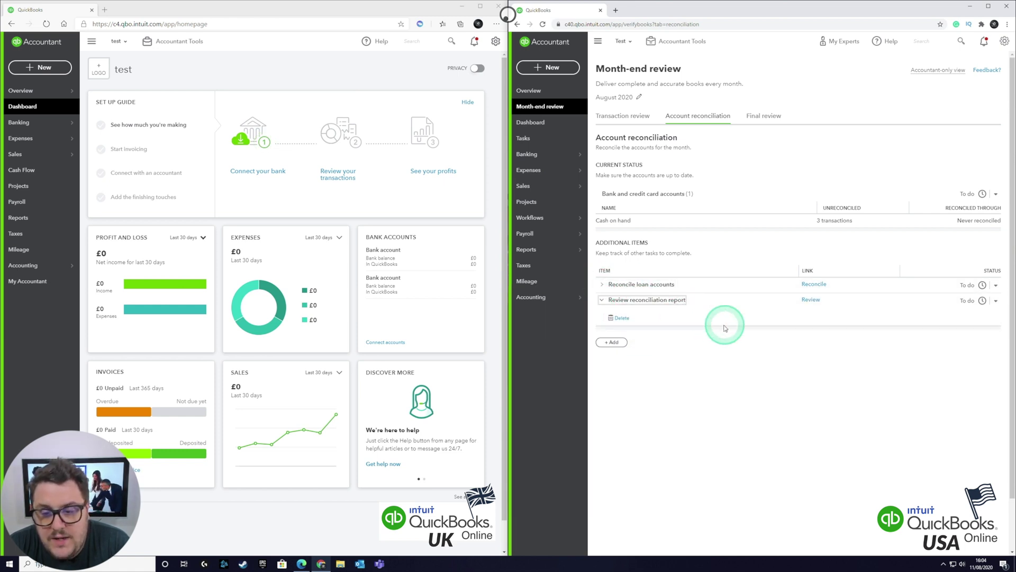
click(811, 299)
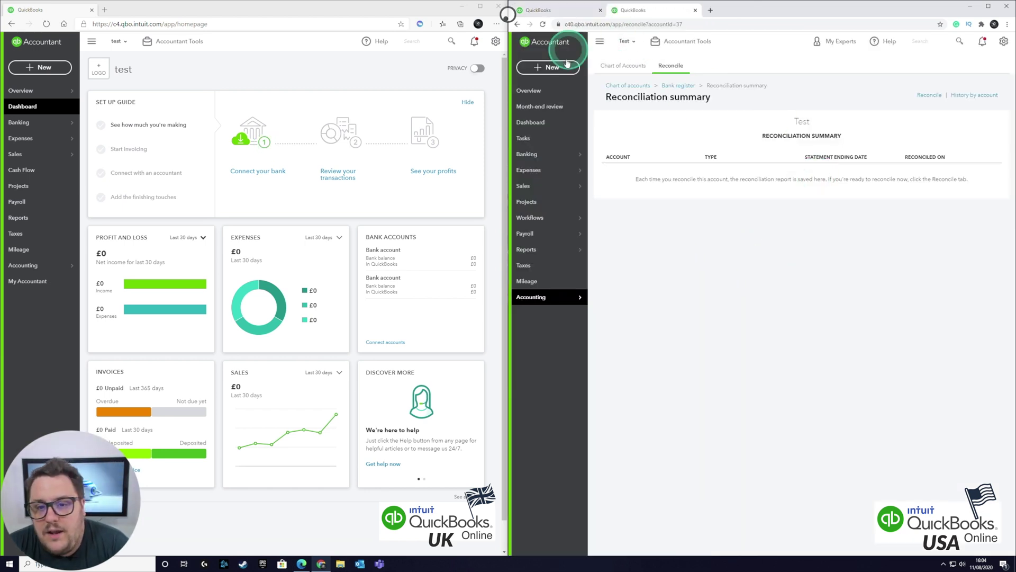
Return to the month-end transaction review and inspect the form for adding an additional item, cancelling it.
click(540, 106)
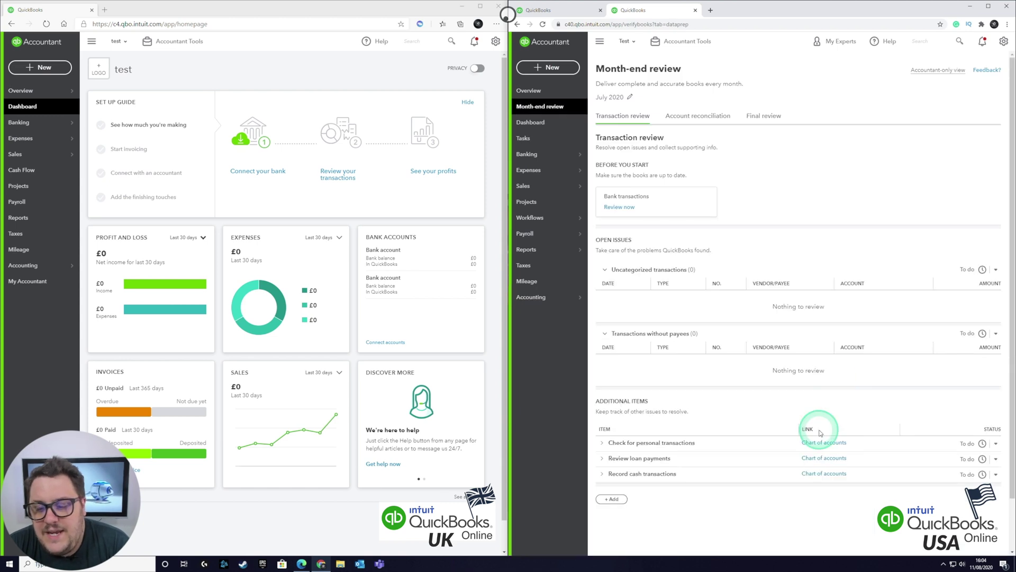
scroll(739, 448, down, 2)
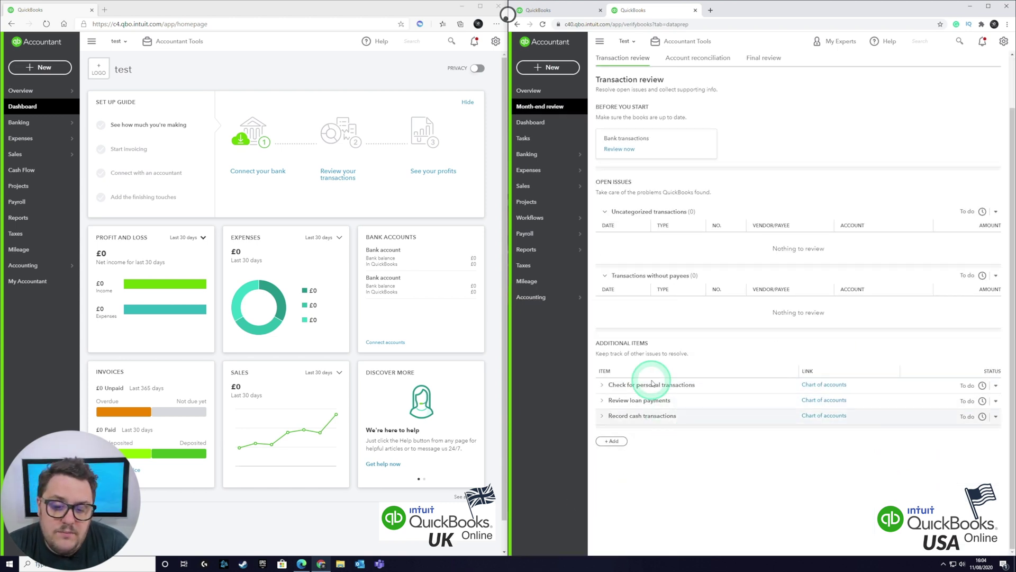
click(612, 441)
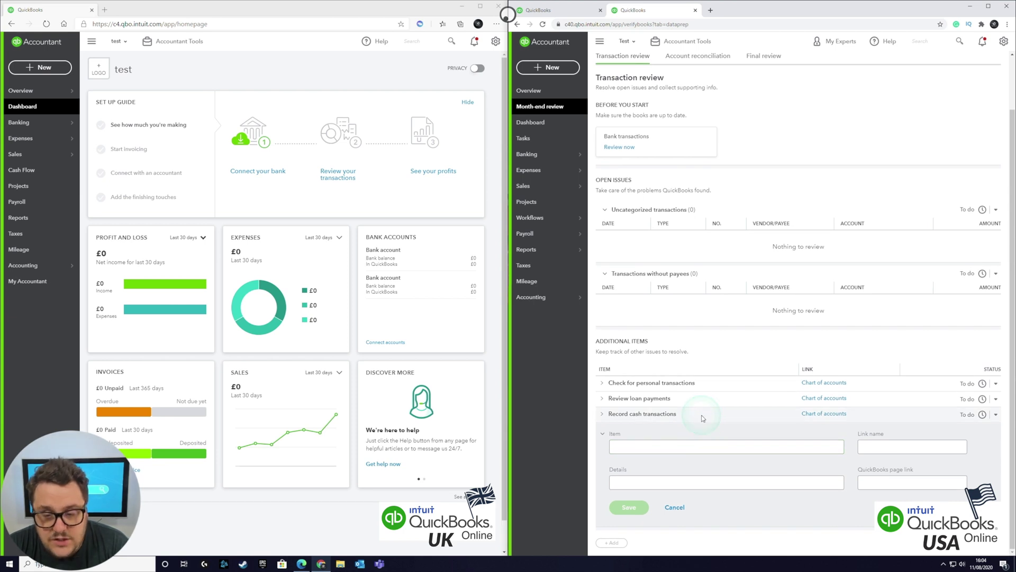
click(675, 515)
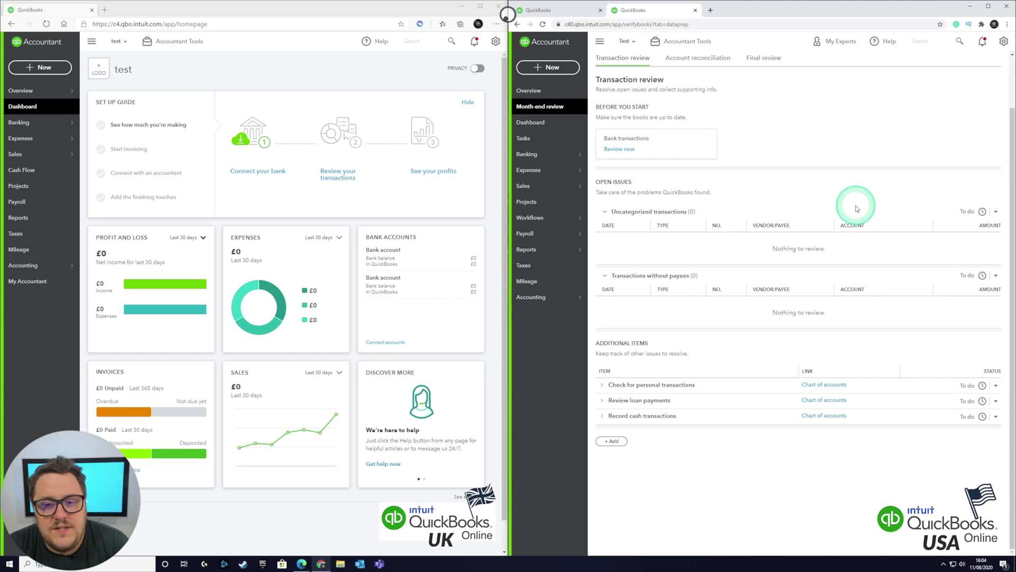
Open the July 2020 final review and inspect the details of the Balance sheet and Profit and loss items.
scroll(857, 208, up, 2)
click(762, 116)
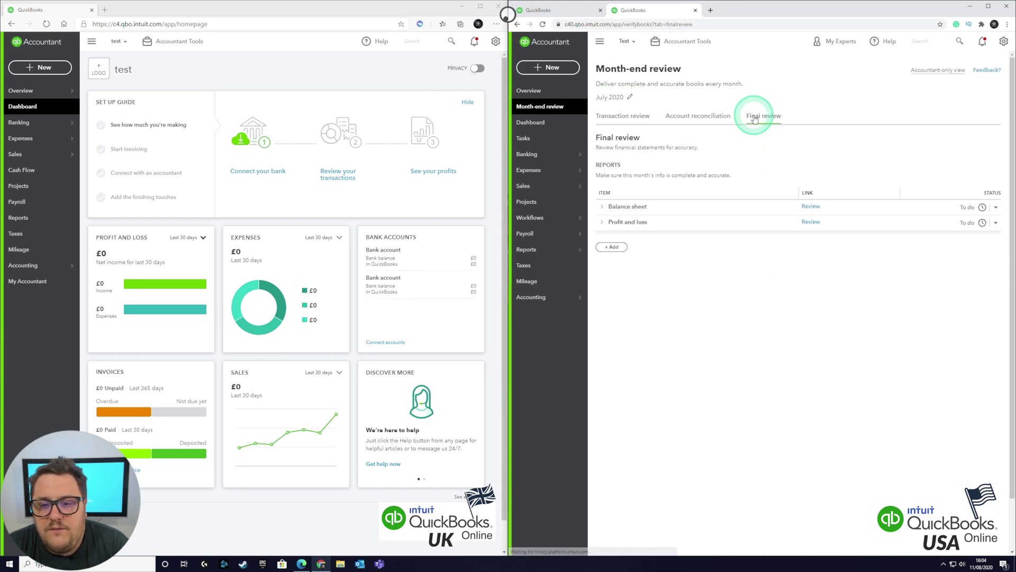
click(602, 206)
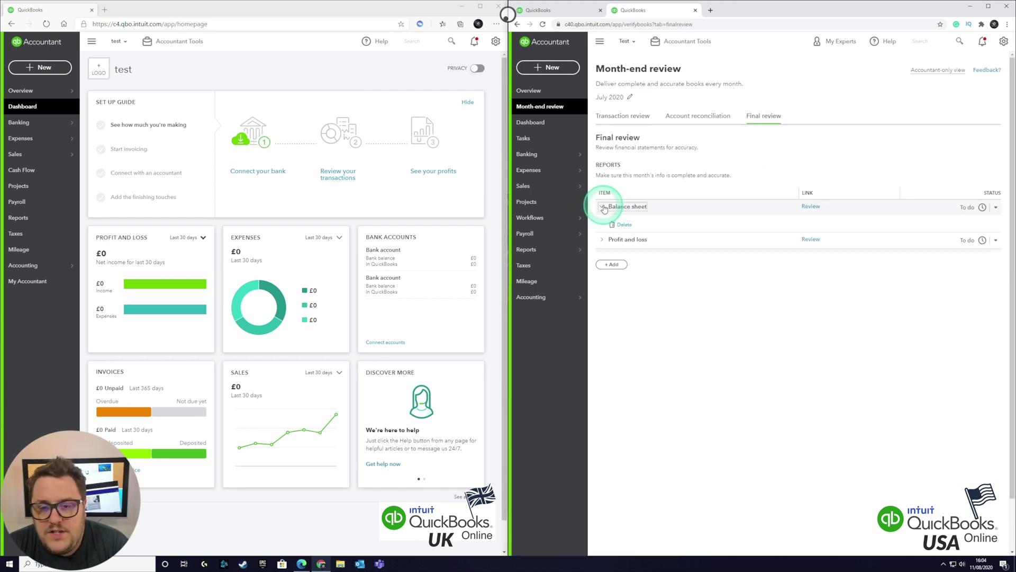
click(607, 241)
click(682, 238)
Set the status of both the Profit and loss and the Balance sheet items to Done.
click(996, 222)
click(952, 261)
click(991, 216)
click(994, 208)
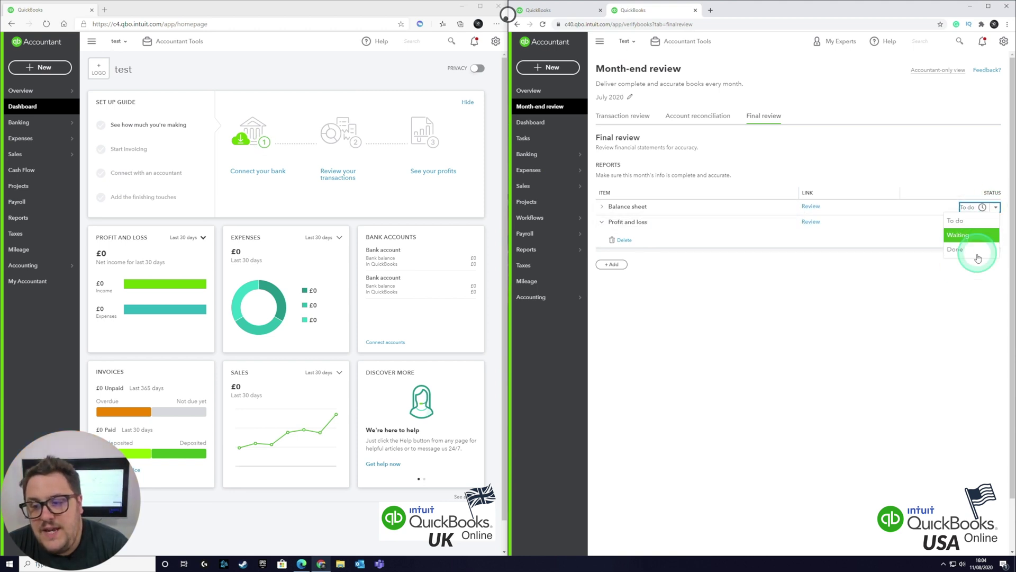
click(976, 245)
Go back to the transaction review and open the company's audit log.
click(622, 115)
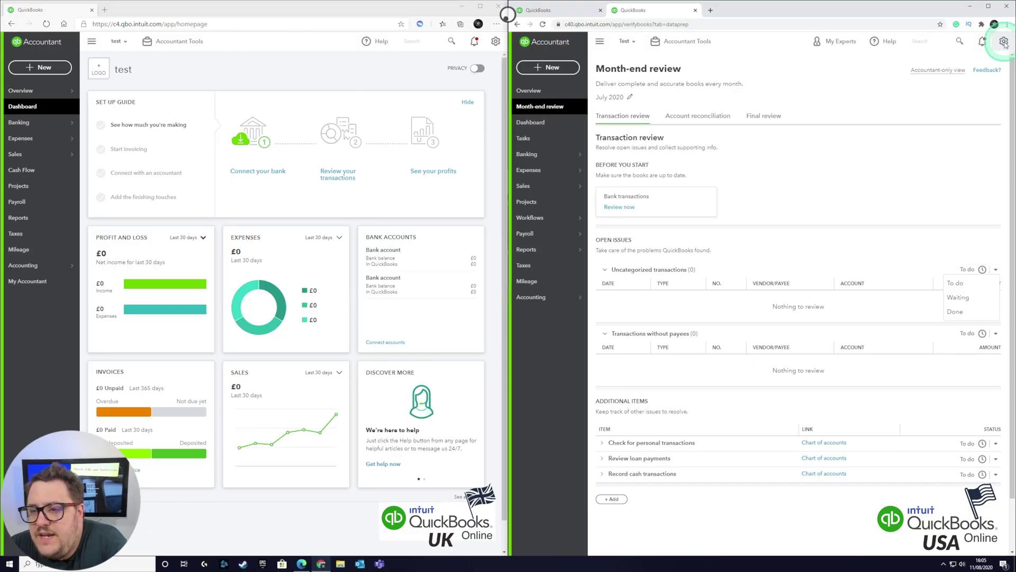
click(1004, 42)
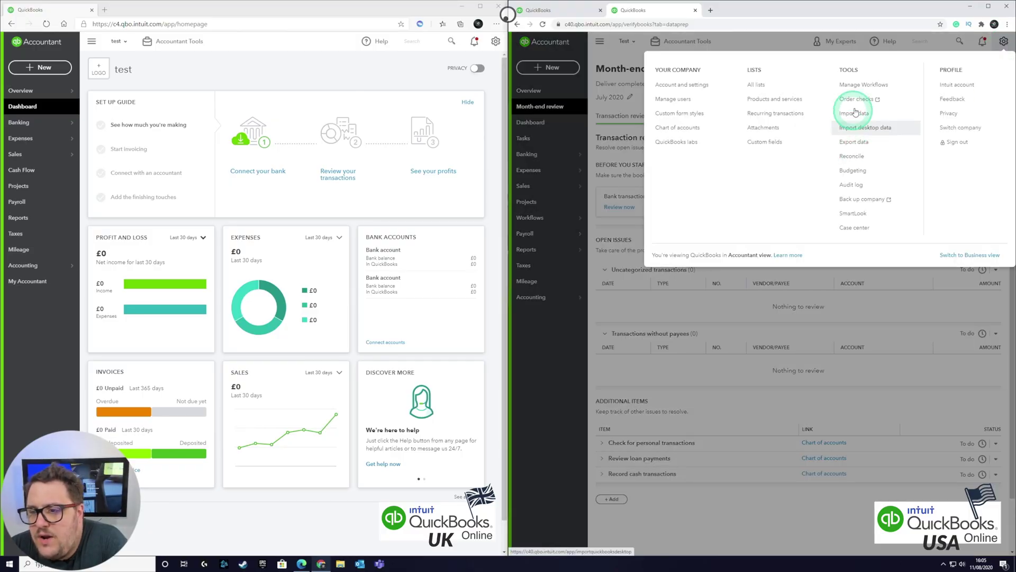
click(853, 184)
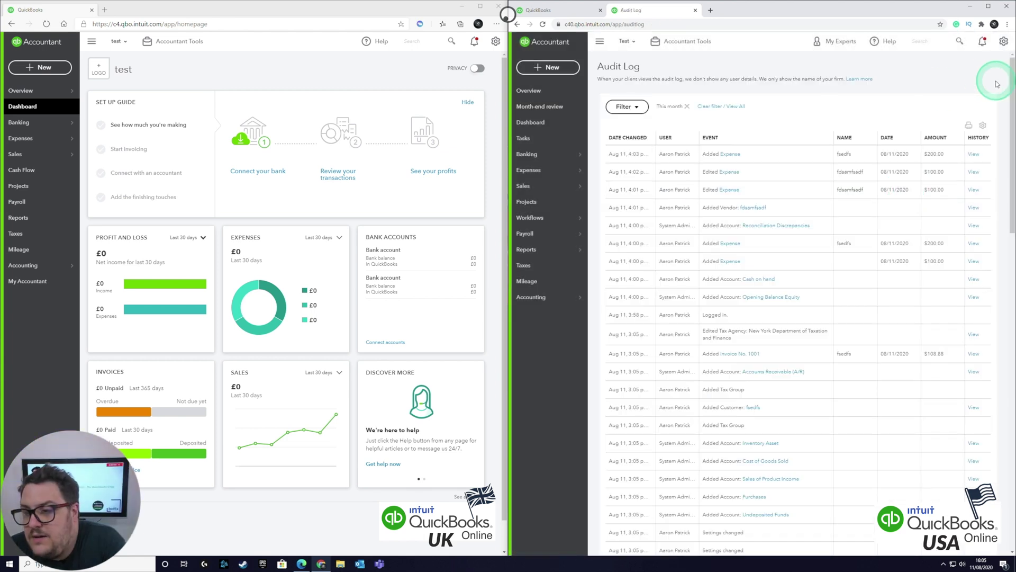
Return from the audit log to the final review section of the month-end review.
click(550, 105)
click(774, 117)
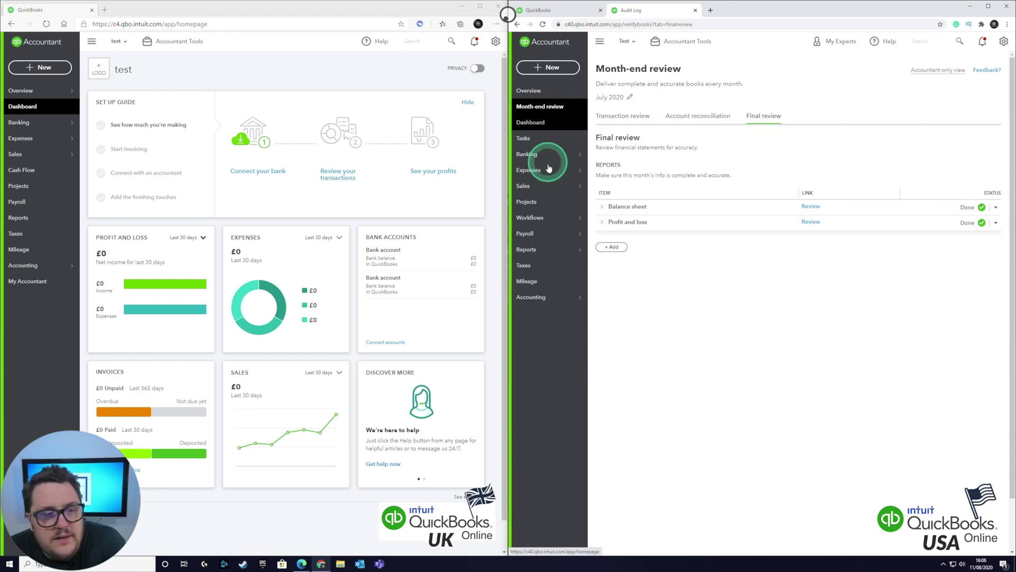
mouse_move(566, 234)
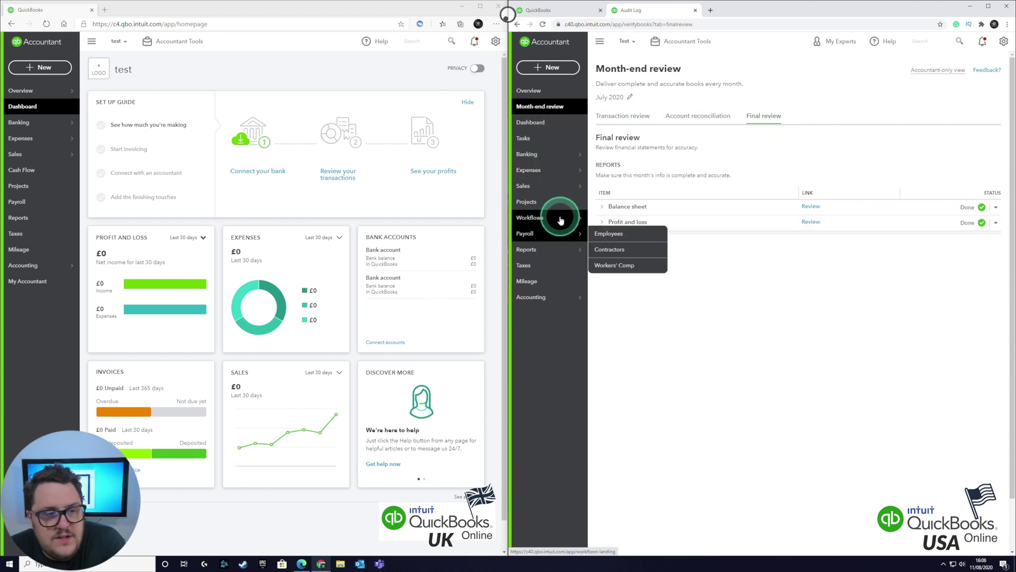
Open the client overview in the US company and review its banking activity, common issues and transaction volume.
click(545, 96)
click(829, 201)
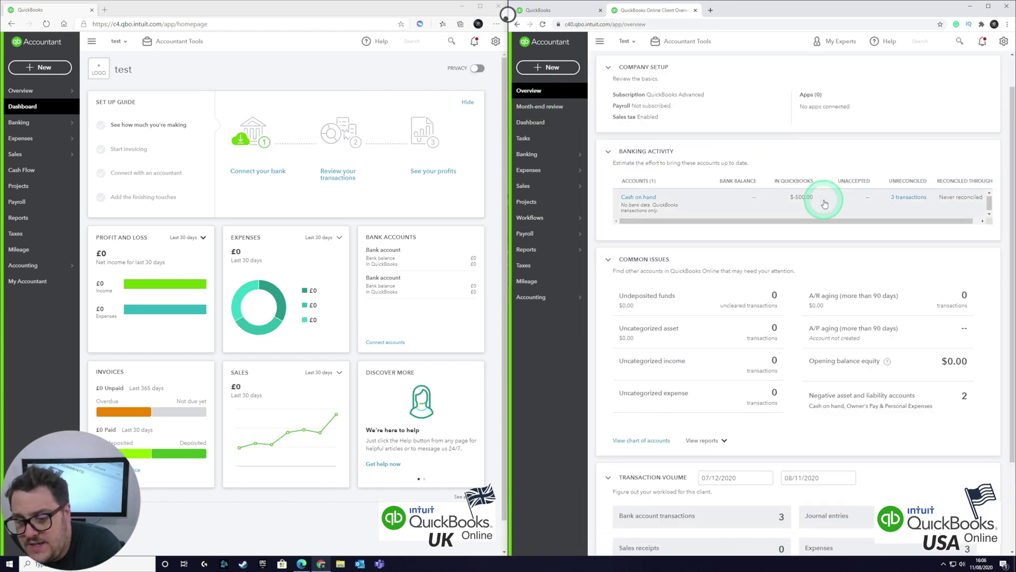
scroll(916, 219, down, 2)
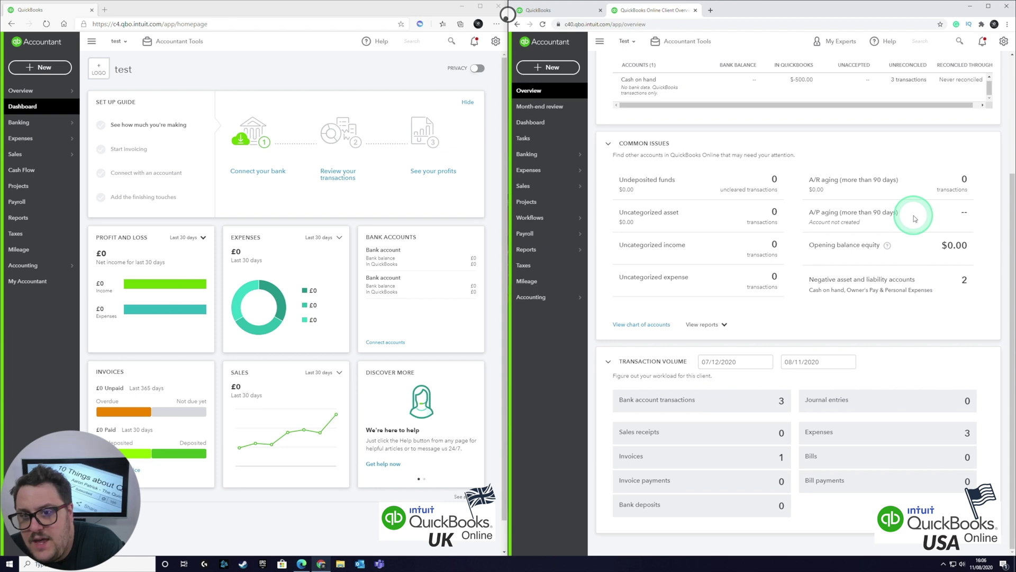
scroll(660, 62, up, 3)
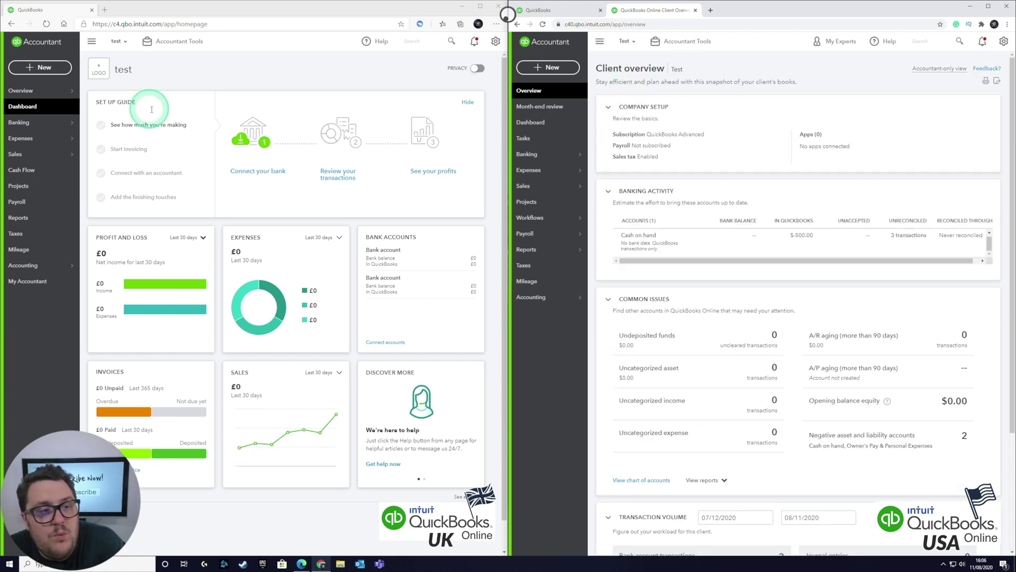
Open the client overview in the UK company and compare its common issues and transaction volume with the US overview.
click(63, 95)
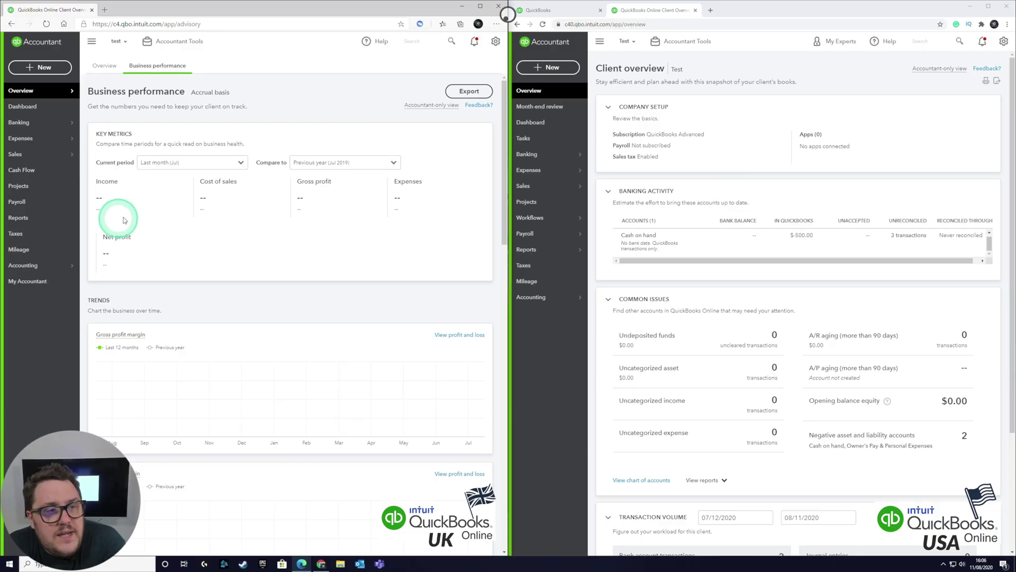
click(107, 66)
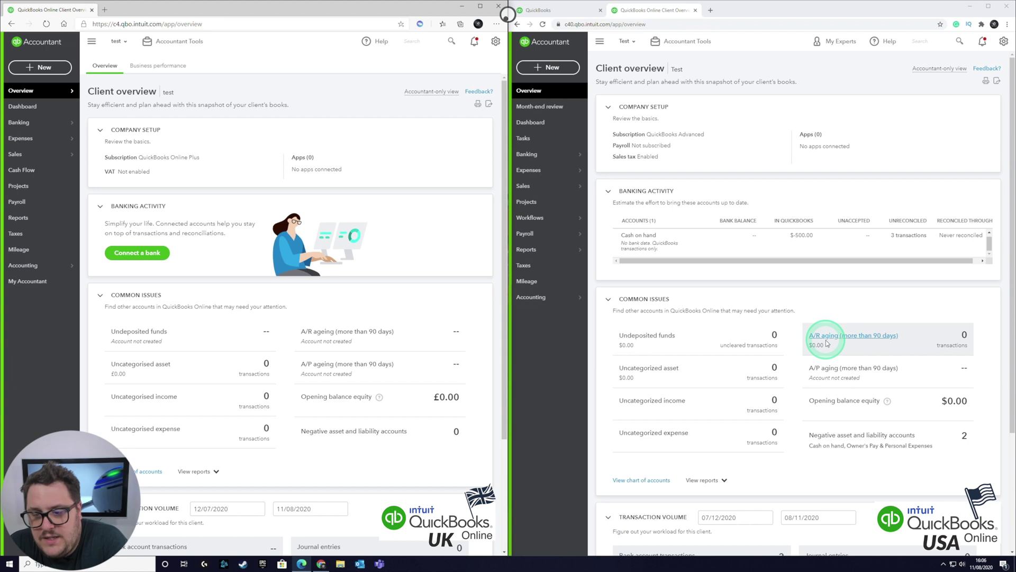
scroll(825, 336, down, 3)
scroll(314, 324, down, 3)
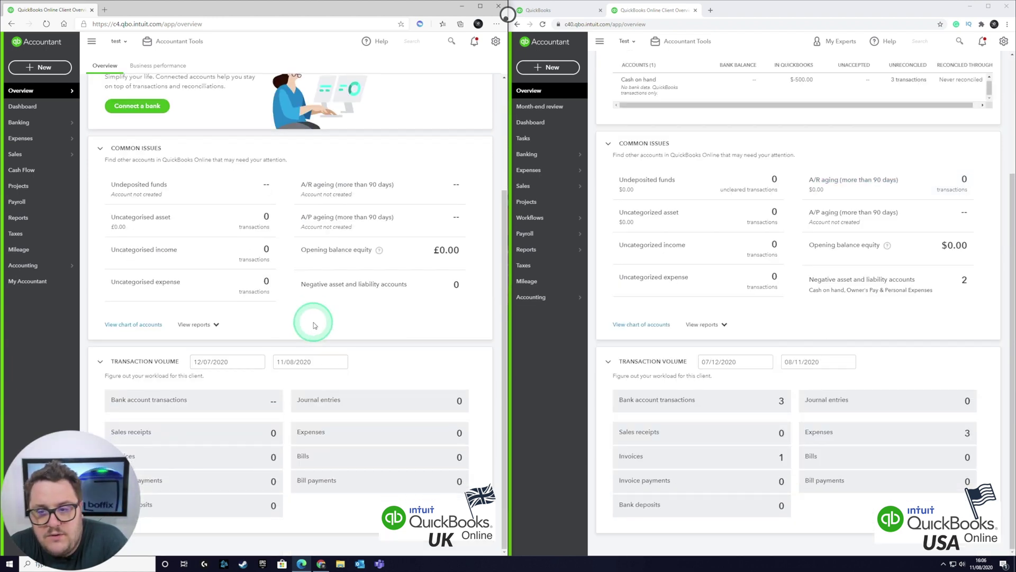
scroll(315, 324, up, 3)
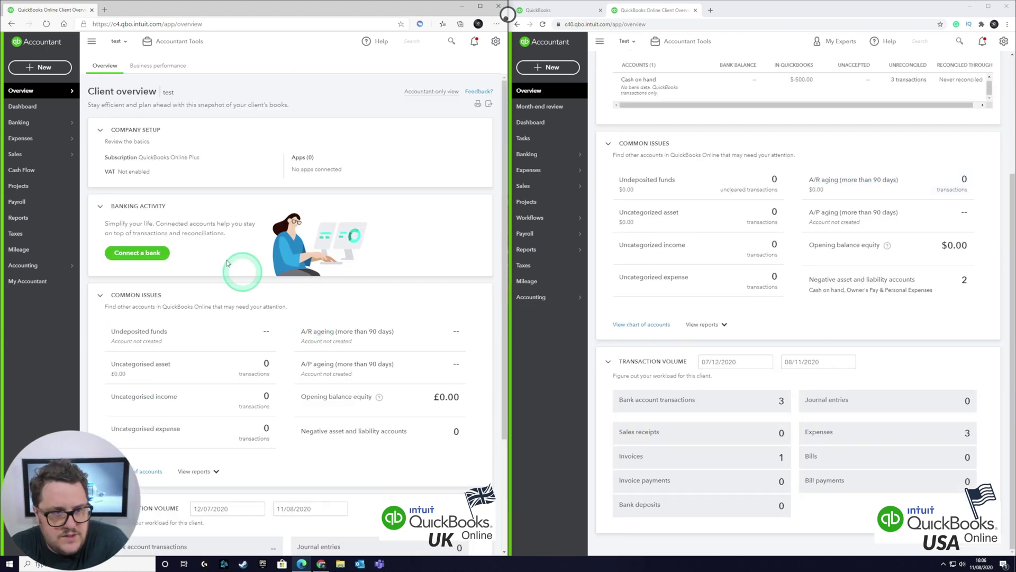
Open the bank transactions page in both the US and the UK companies.
mouse_move(131, 129)
click(610, 65)
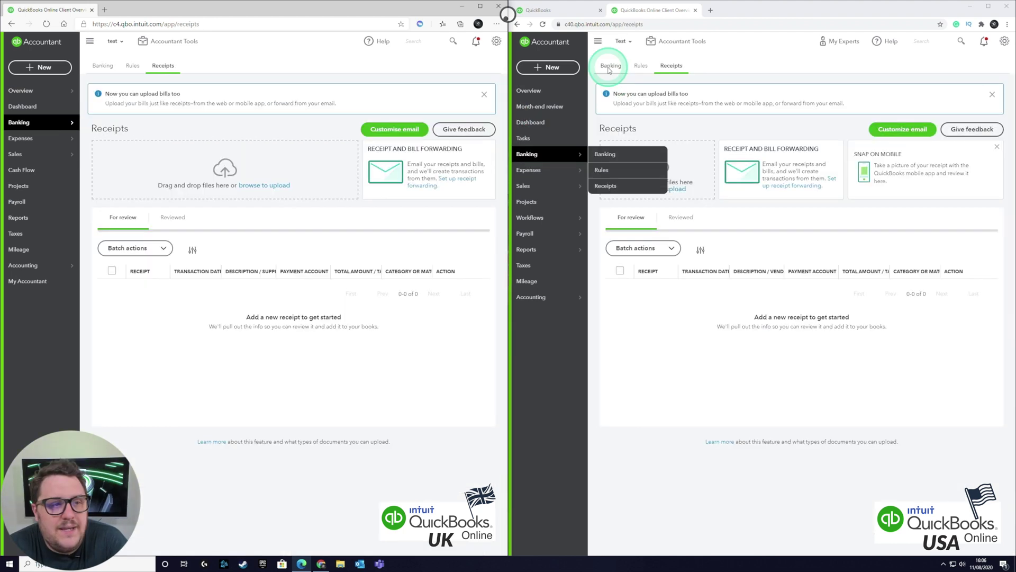
click(101, 64)
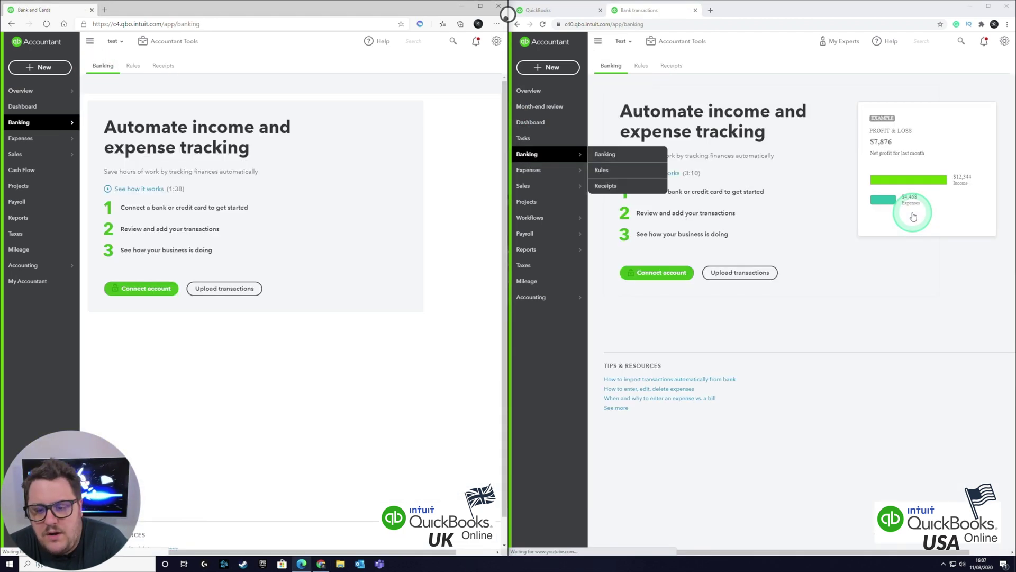
Open the US Sales overview and examine its income chart, payment setup tasks, invoices and shortcuts alongside the UK All Sales page.
mouse_move(39, 144)
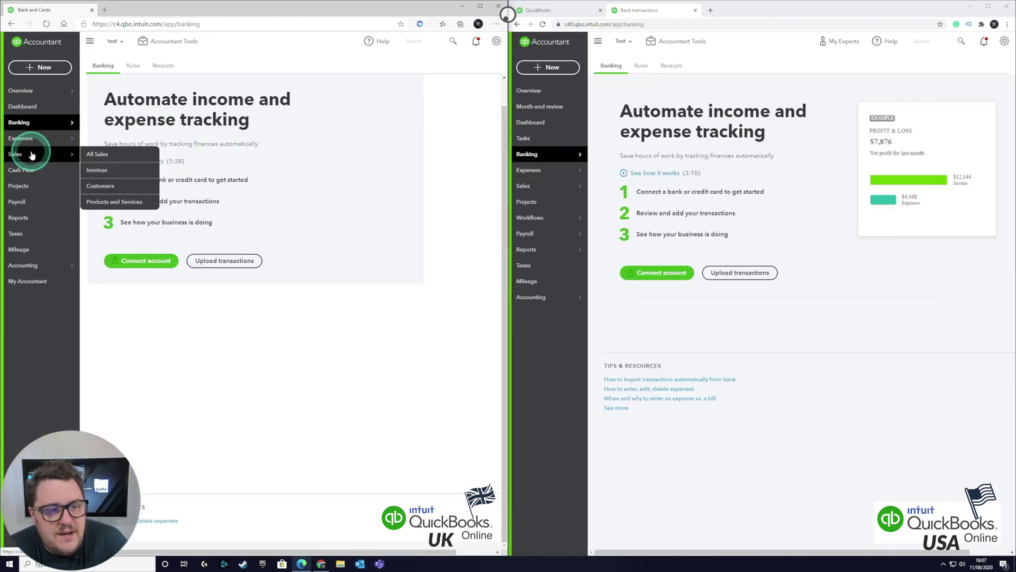
mouse_move(531, 189)
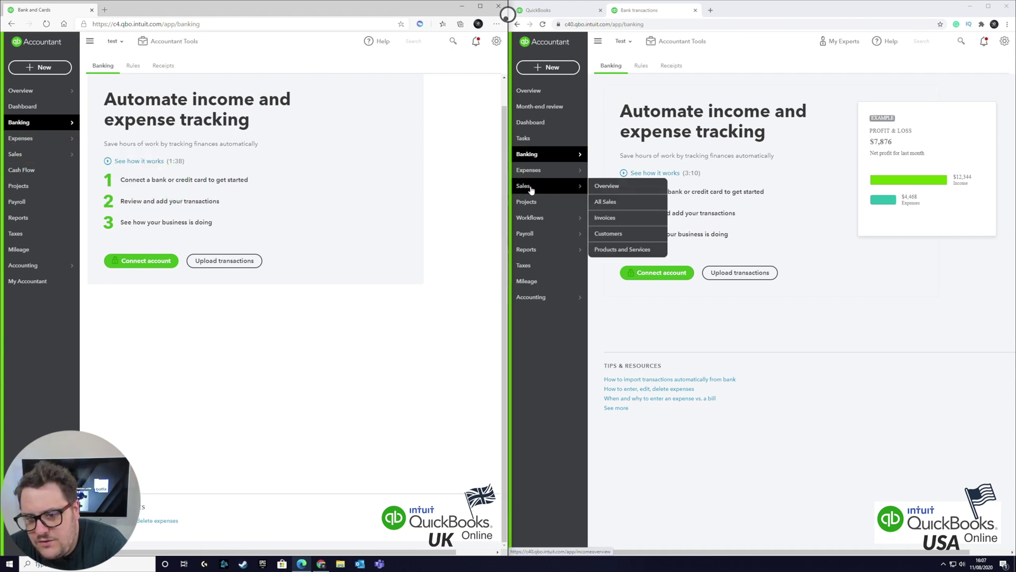
click(642, 188)
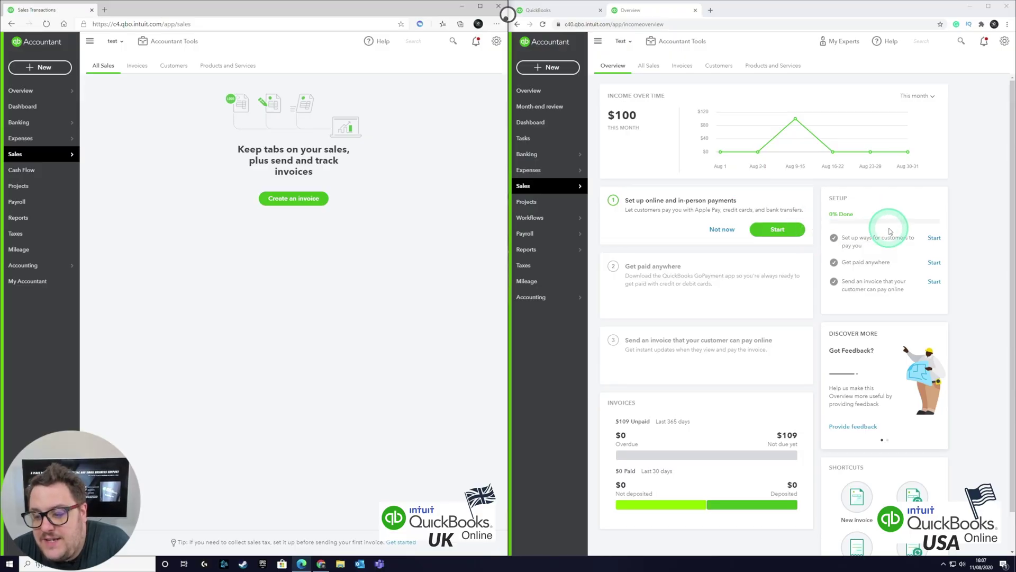
scroll(890, 232, down, 1)
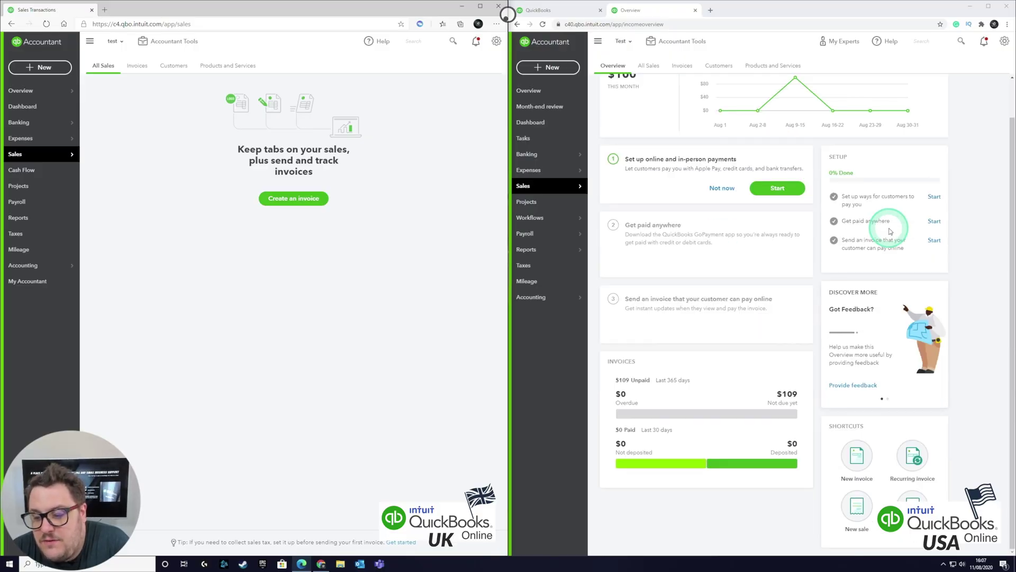
scroll(889, 231, up, 1)
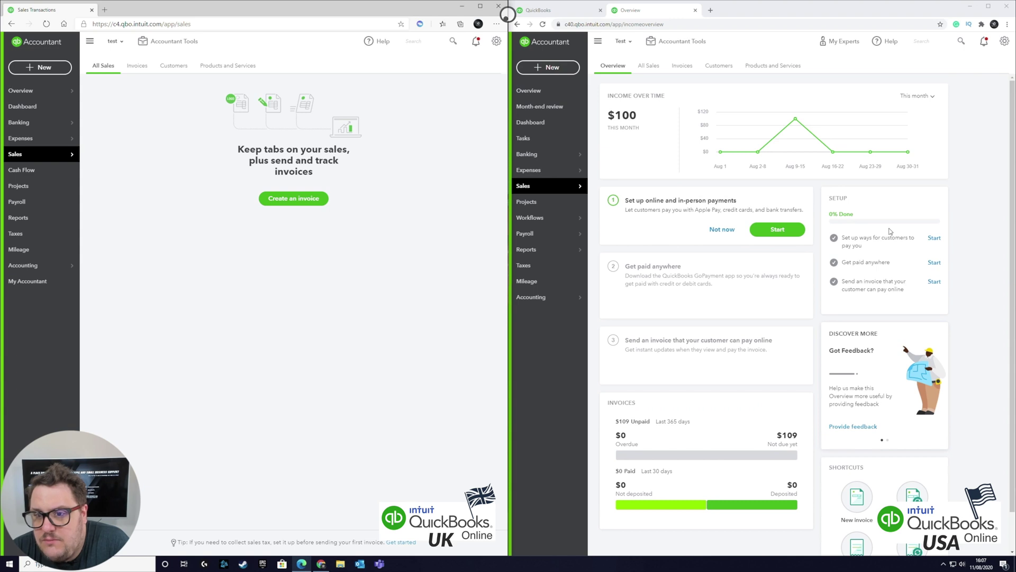
scroll(677, 87, down, 1)
scroll(728, 126, up, 1)
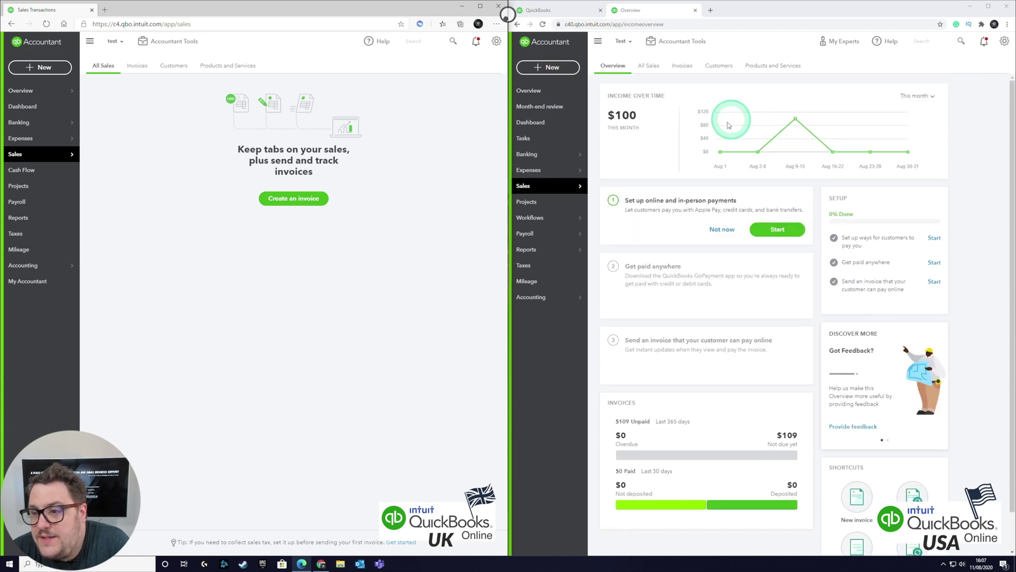
click(695, 310)
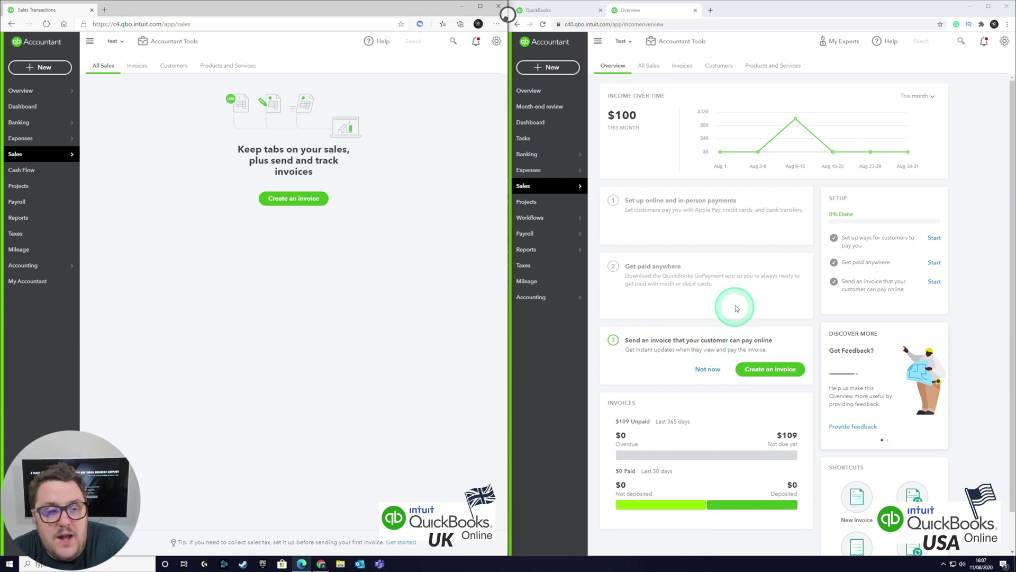
click(205, 187)
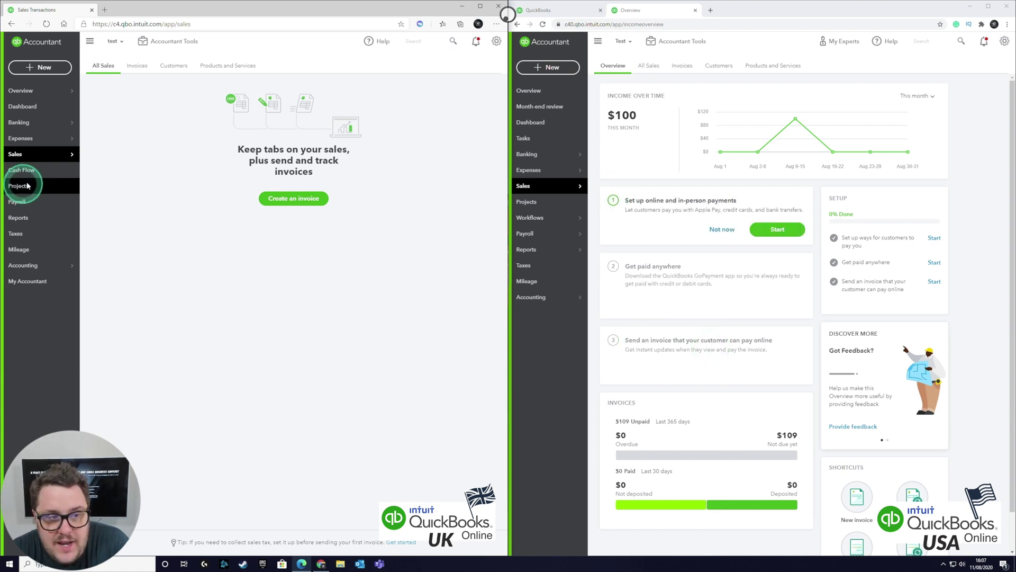
Open the Projects page in both companies to compare them.
mouse_move(30, 176)
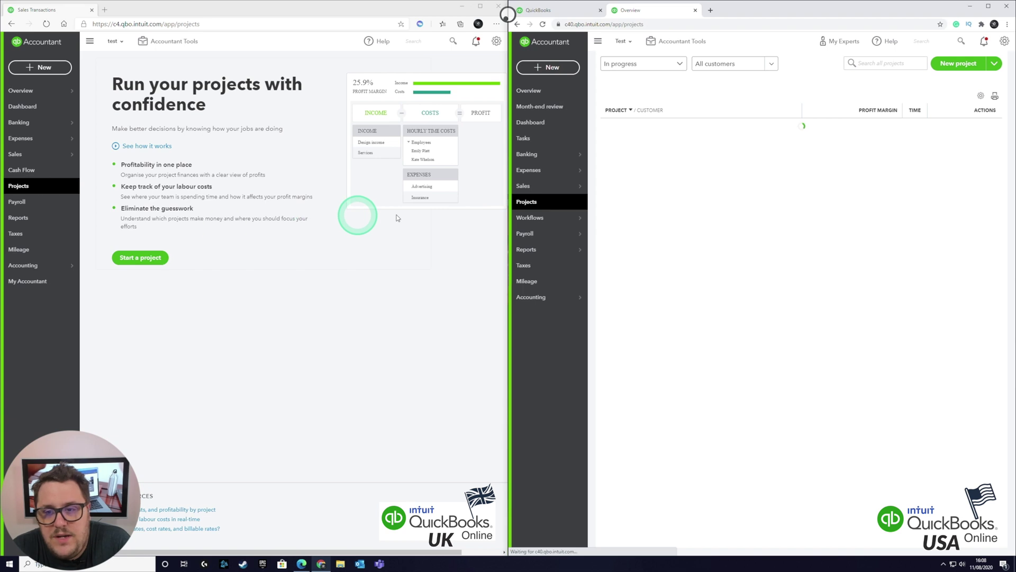
click(698, 186)
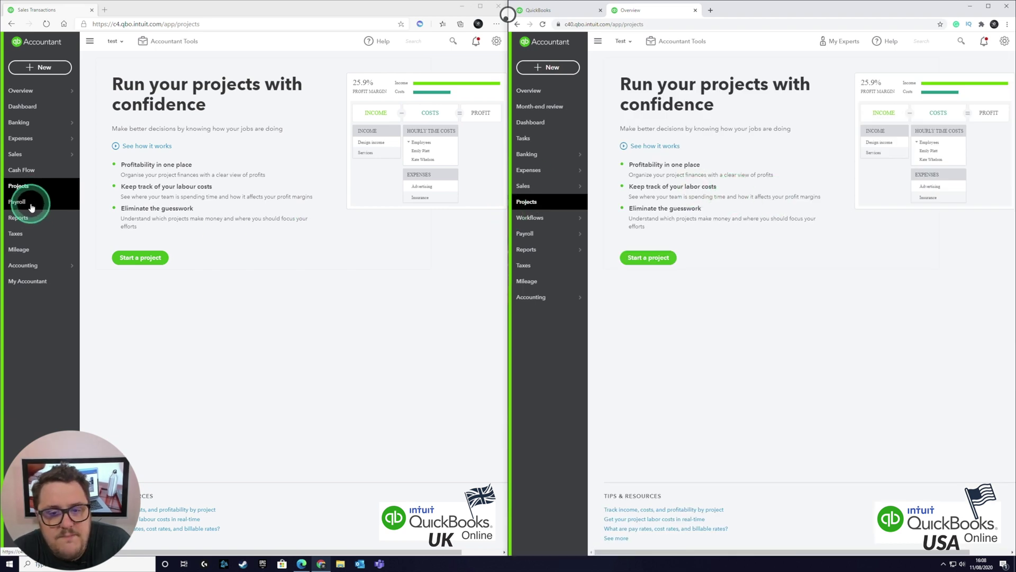
Open the Invoice approval workflow template in the US company and review its conditions, actions and email message.
click(614, 217)
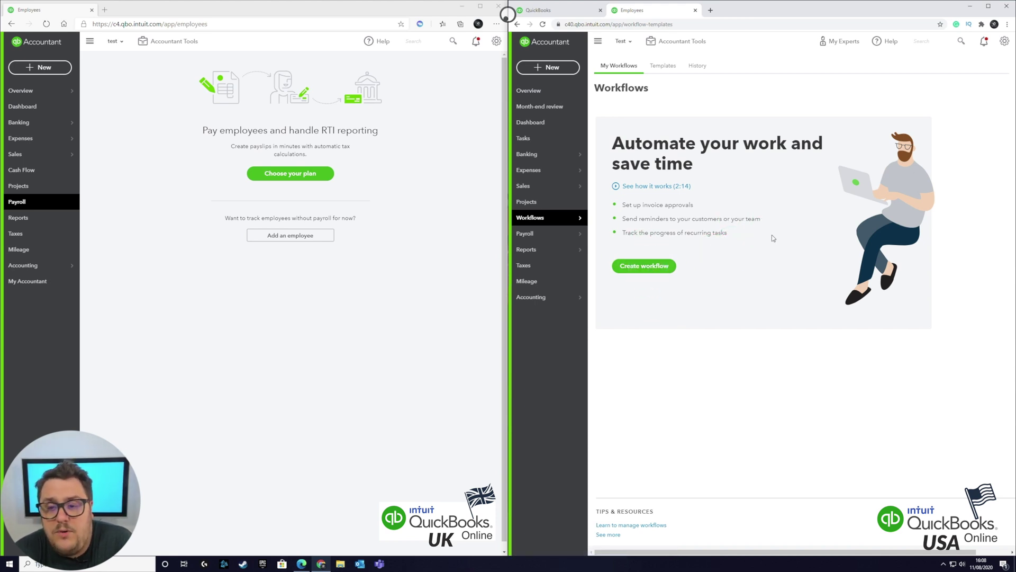
click(717, 153)
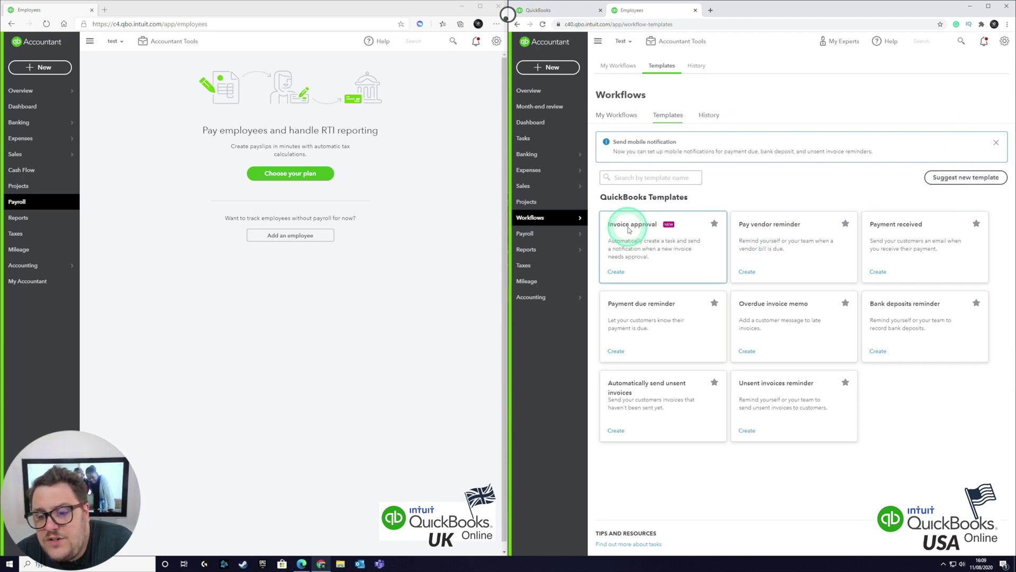
click(616, 272)
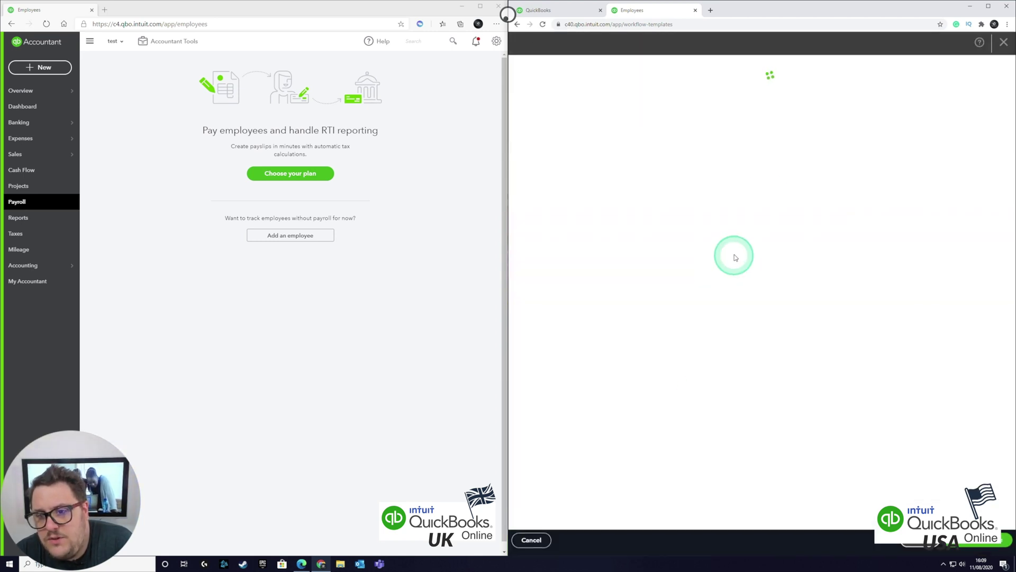
click(778, 181)
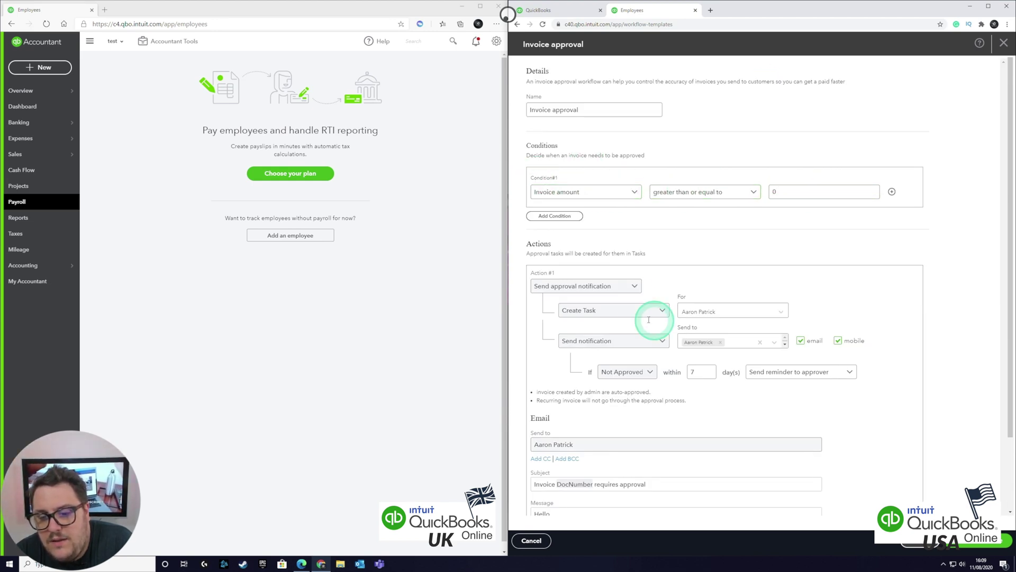
scroll(753, 302, down, 2)
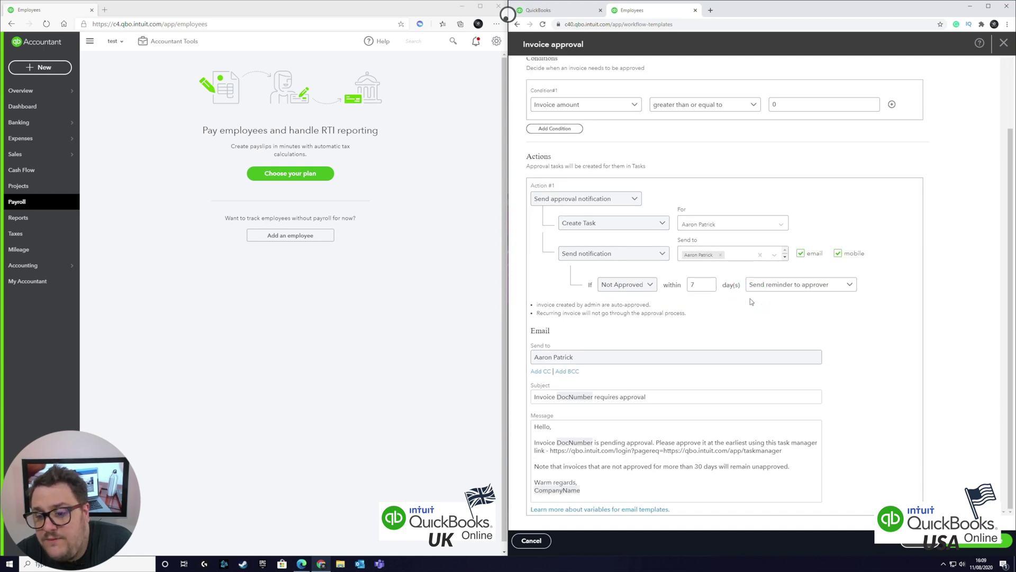
scroll(751, 301, up, 2)
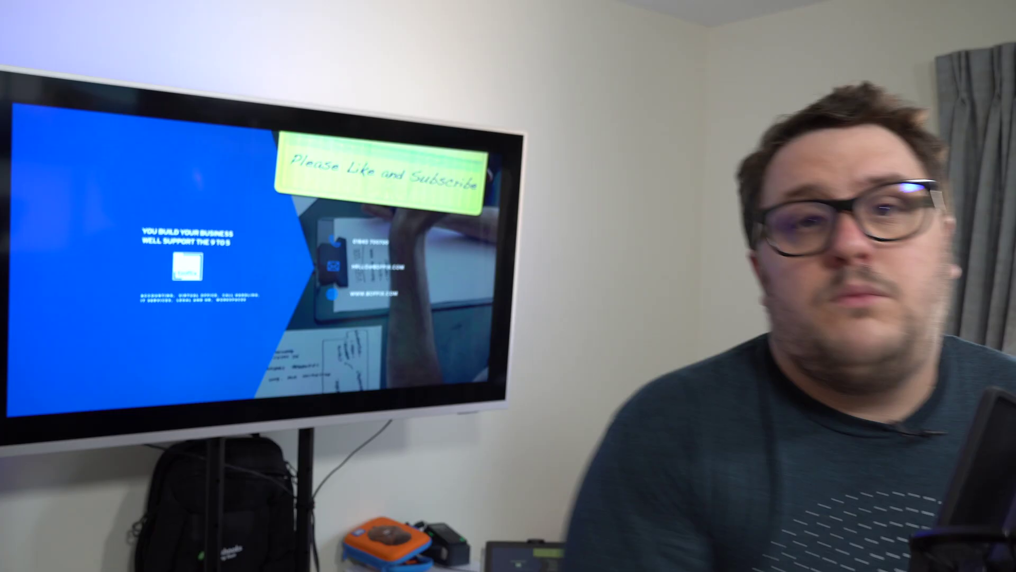
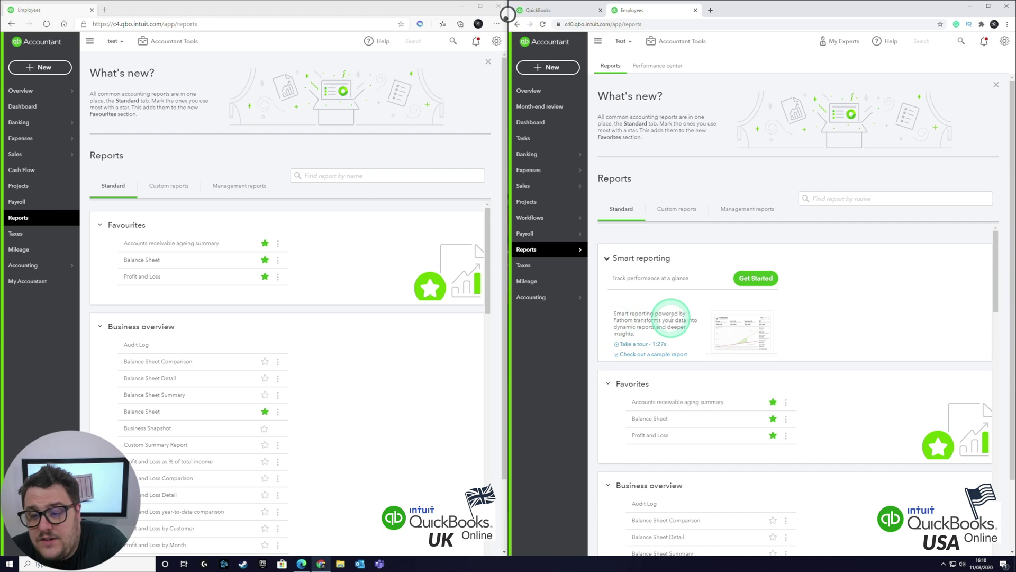
Compare the standard report lists of the US and UK companies, down to the accountant and payroll reports.
scroll(762, 280, down, 10)
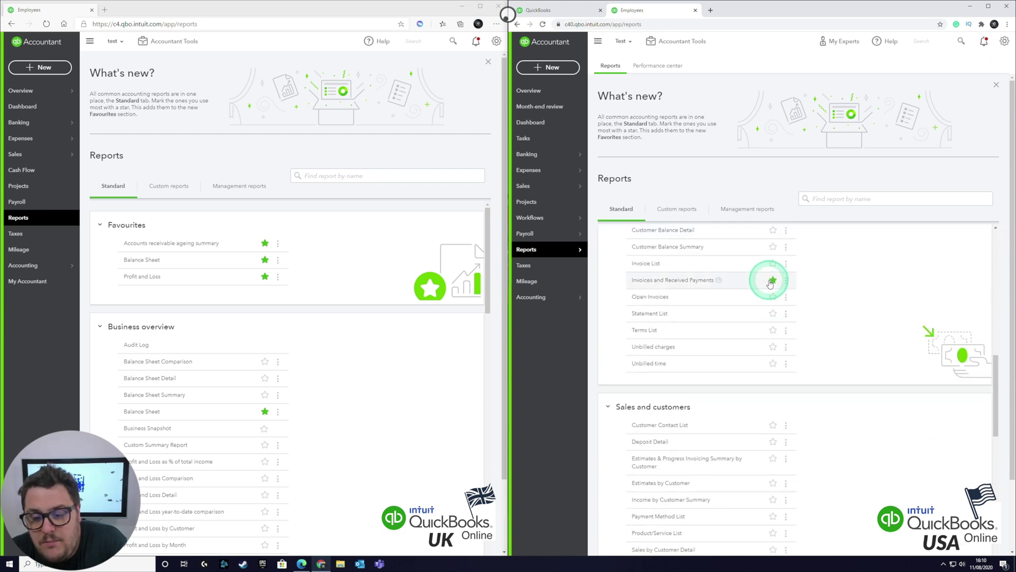
scroll(770, 283, down, 10)
scroll(374, 318, down, 15)
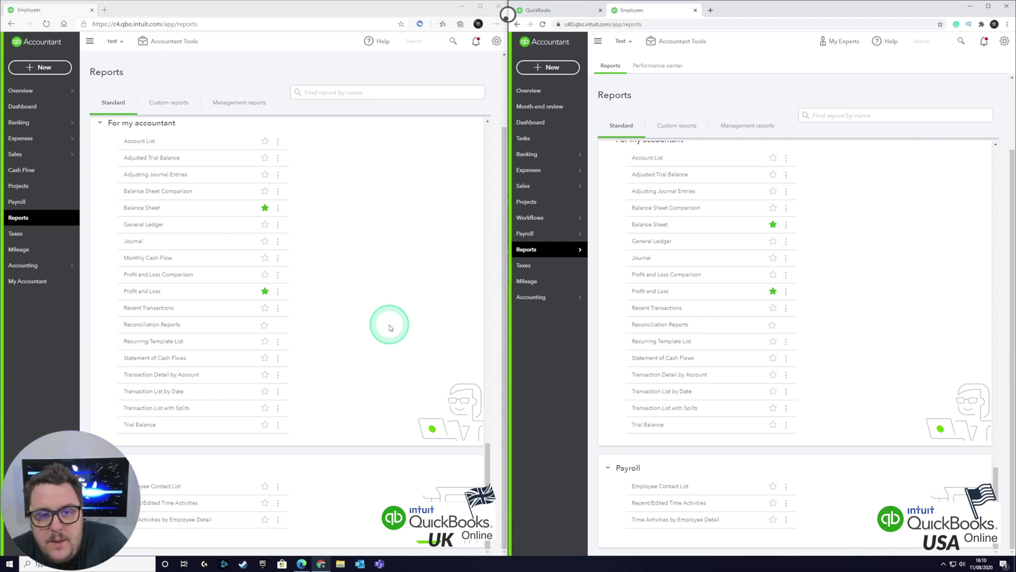
scroll(390, 328, up, 15)
scroll(790, 284, up, 5)
scroll(790, 284, up, 5)
Visit the Taxes and Mileage sections of the US company.
click(523, 265)
click(526, 281)
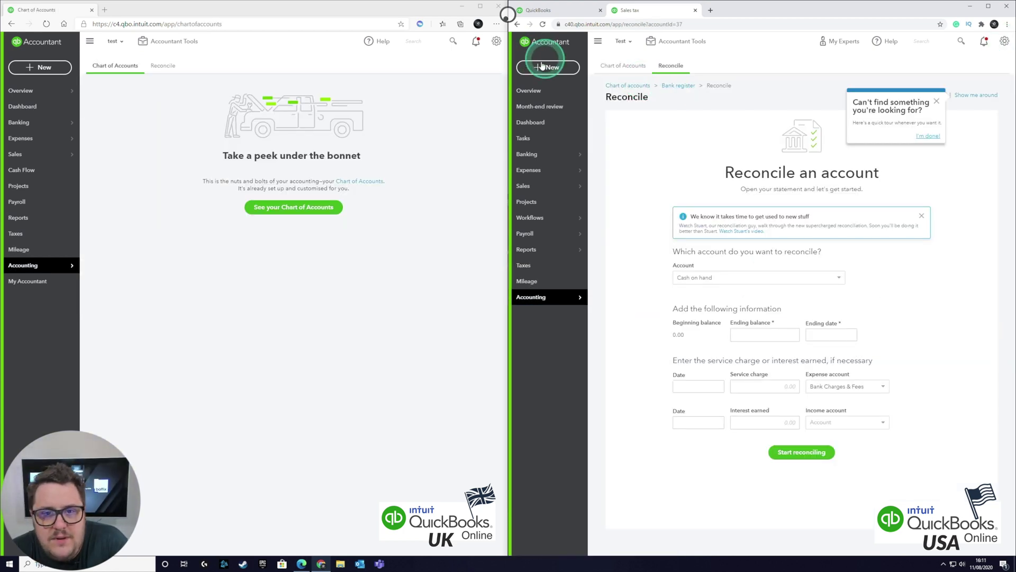
Compare the options for creating new transactions in both companies, focusing on the US Batch transactions option.
click(542, 65)
click(53, 68)
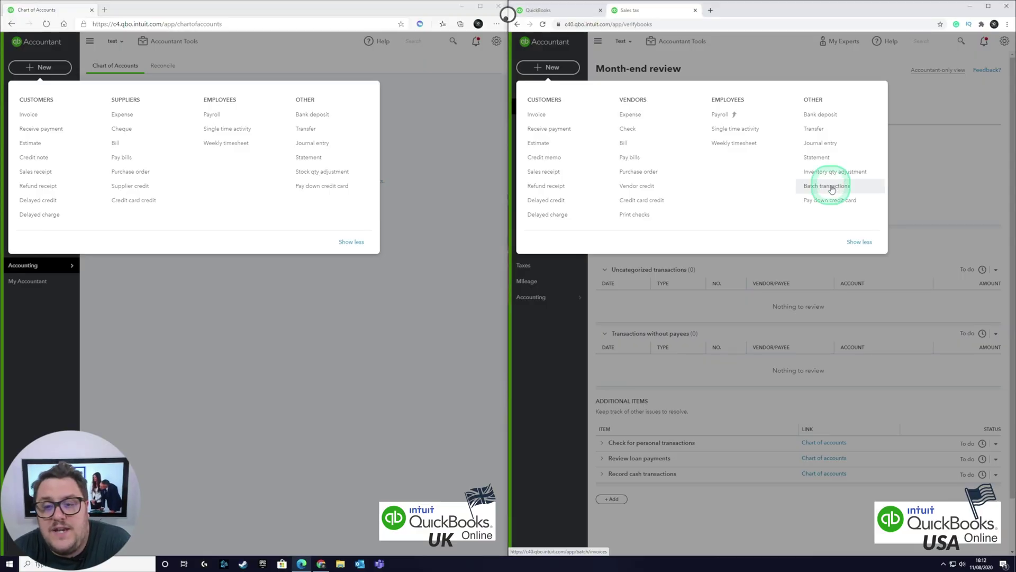
click(832, 188)
click(874, 189)
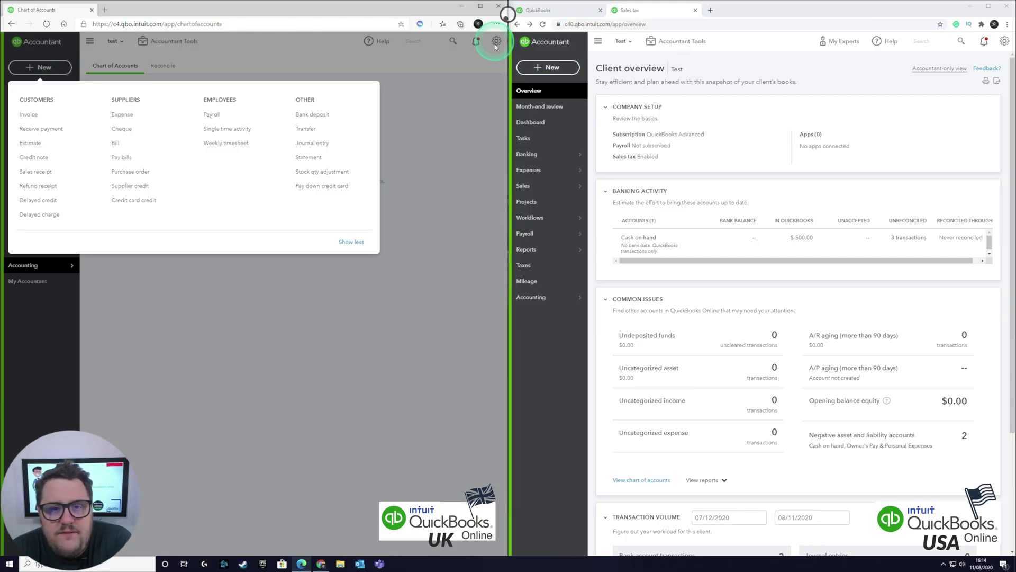
Show the company settings options in both companies and compare the US tools, including Manage Workflows and Order checks.
click(495, 42)
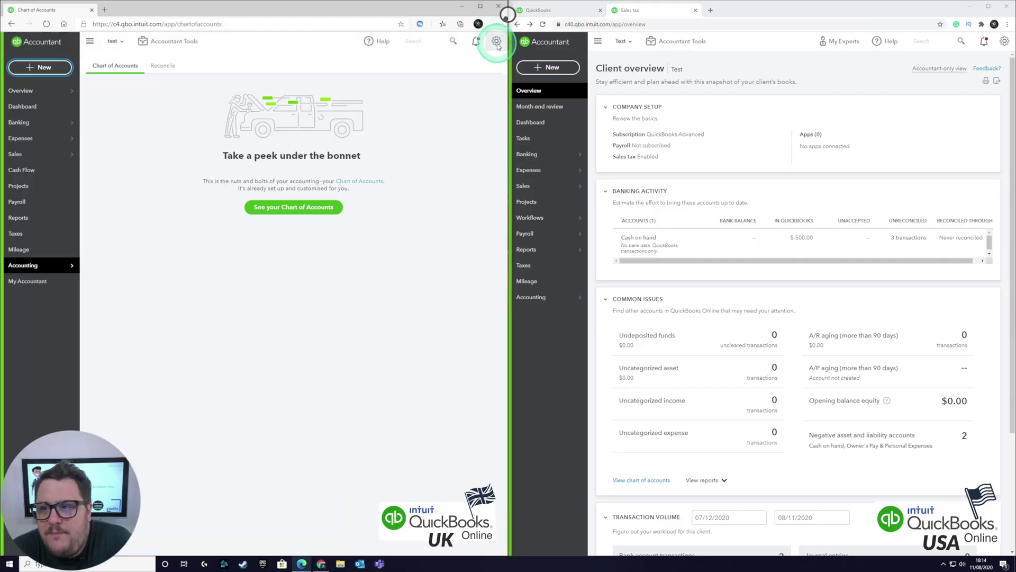
click(495, 42)
click(1004, 41)
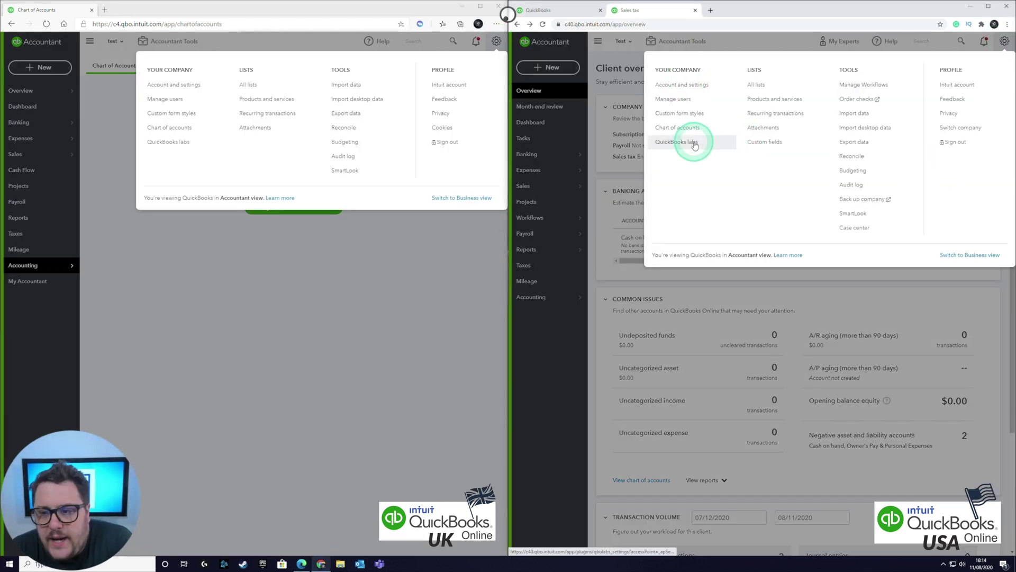
click(871, 88)
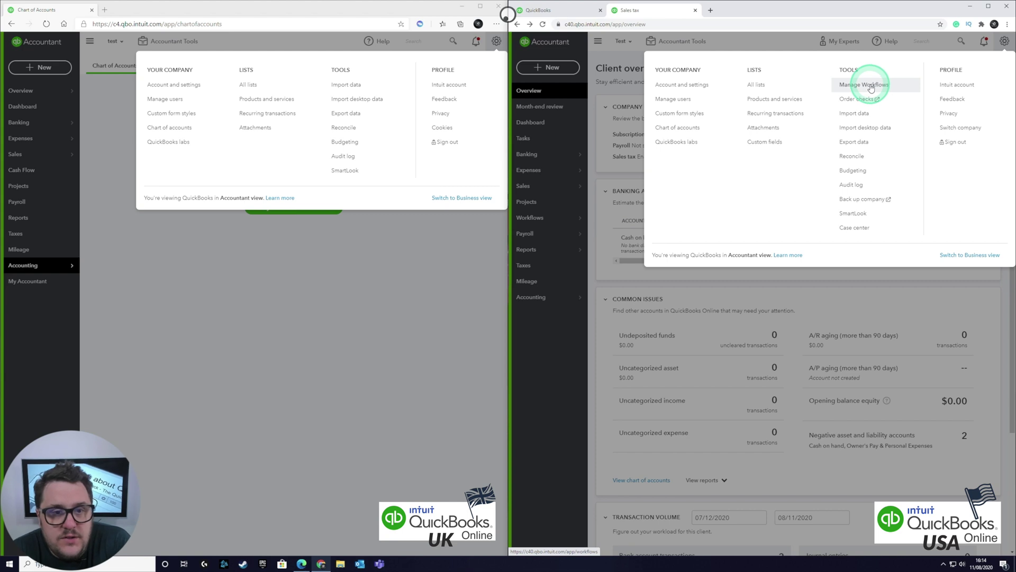
click(865, 101)
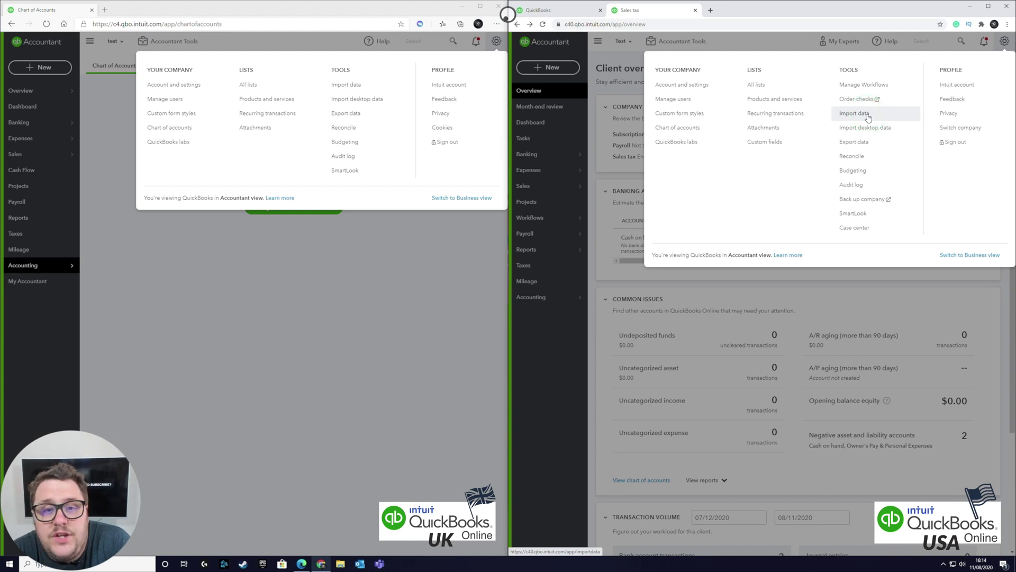
Compare the Import Data options of the US and UK companies.
click(868, 118)
click(907, 117)
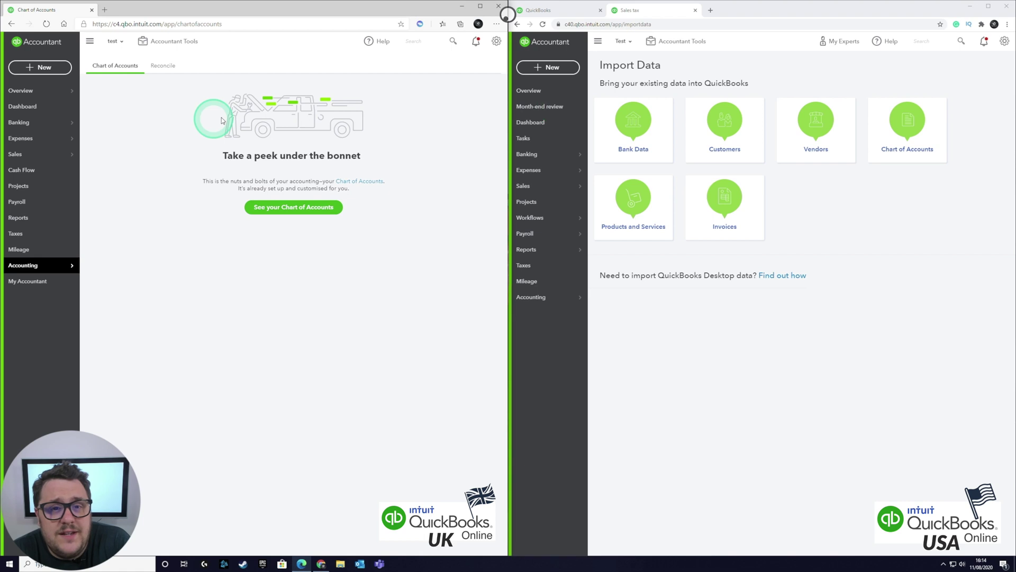
click(496, 41)
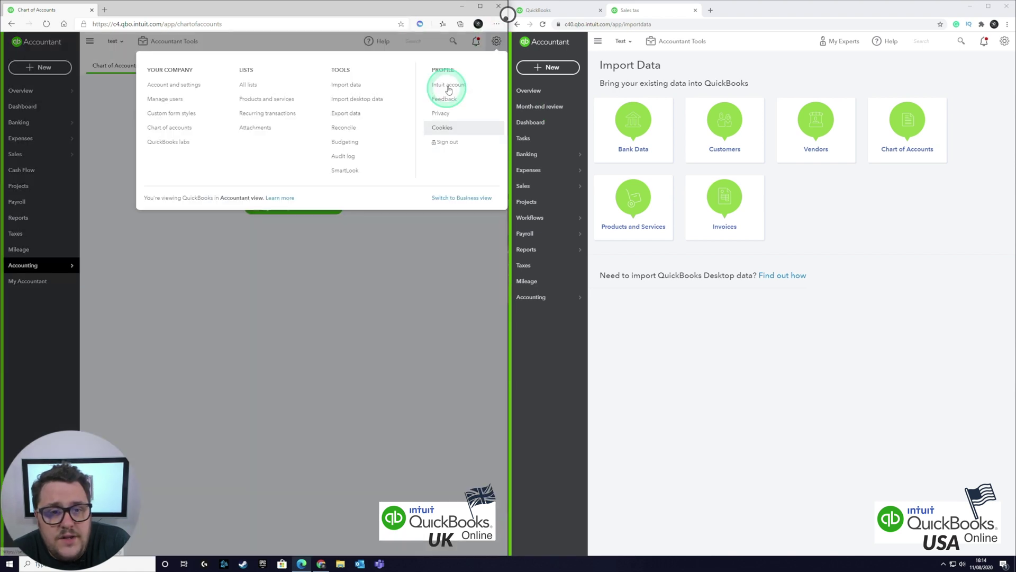
click(352, 85)
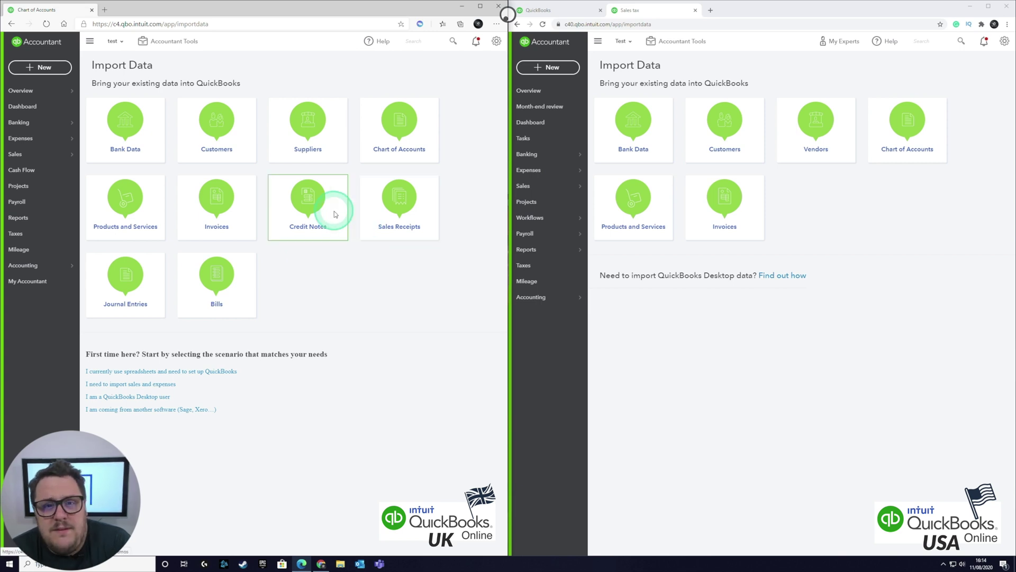
Compare the invoice import pages of the US and UK companies, and return to the import options.
click(723, 203)
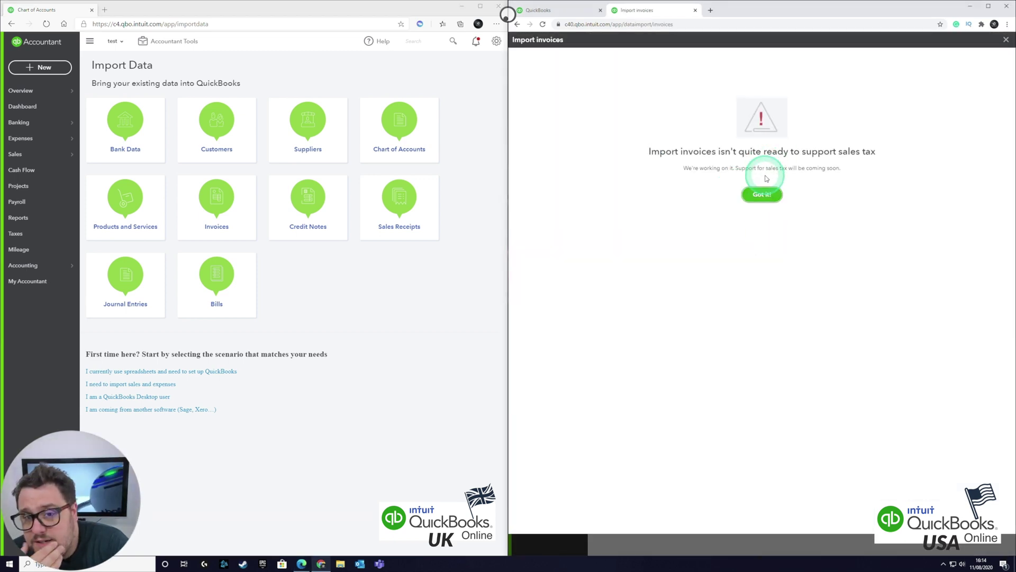
click(218, 226)
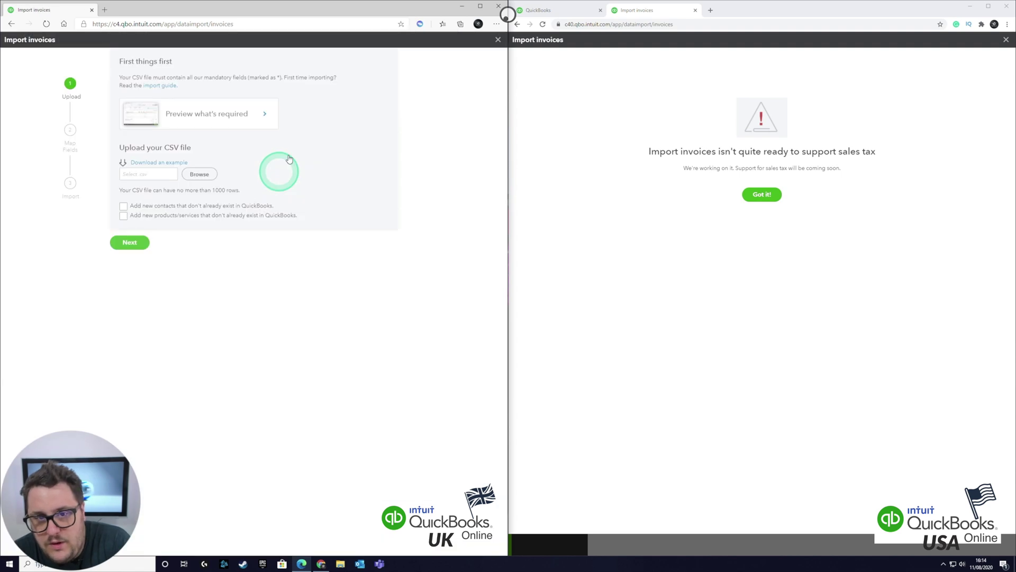
click(543, 36)
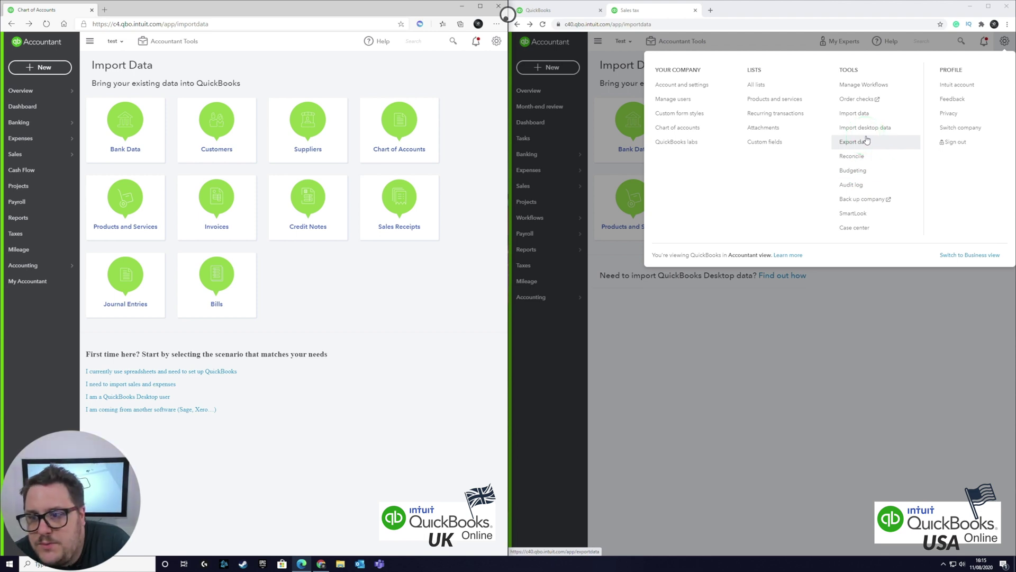
View the US company's Case center document requests and compare the QuickBooks Labs of both companies.
click(854, 201)
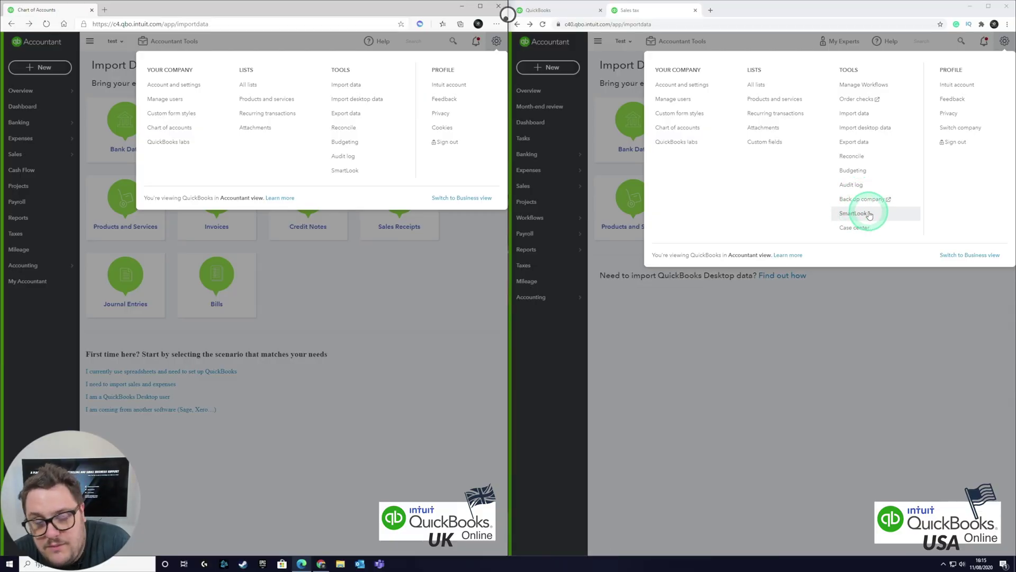
click(859, 228)
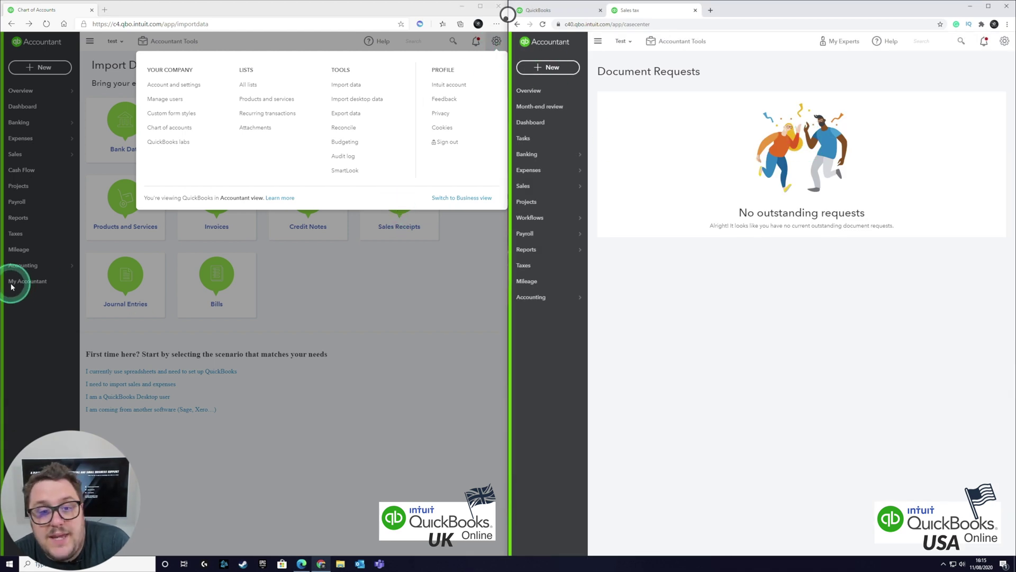
click(1004, 41)
click(680, 141)
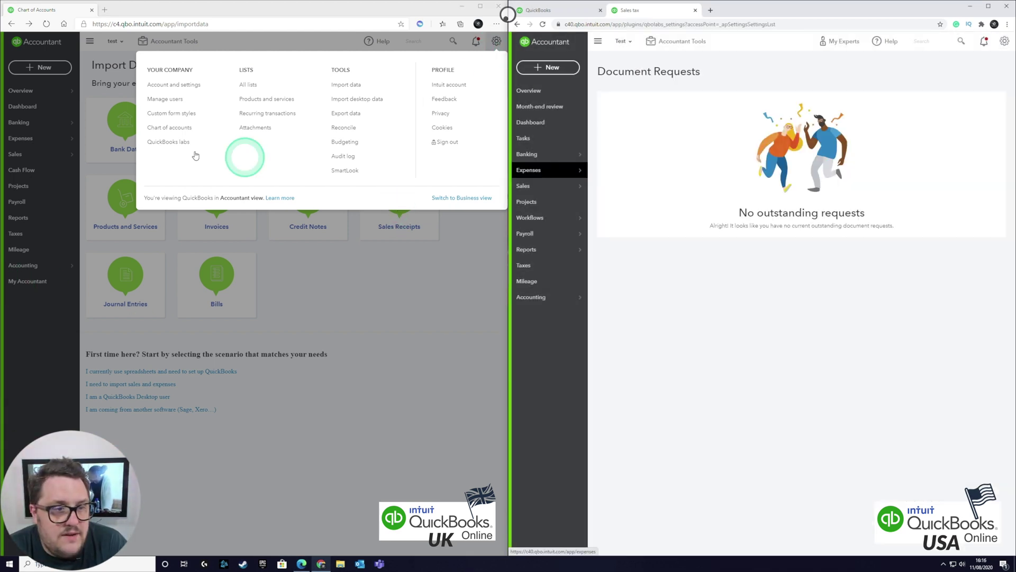
click(169, 141)
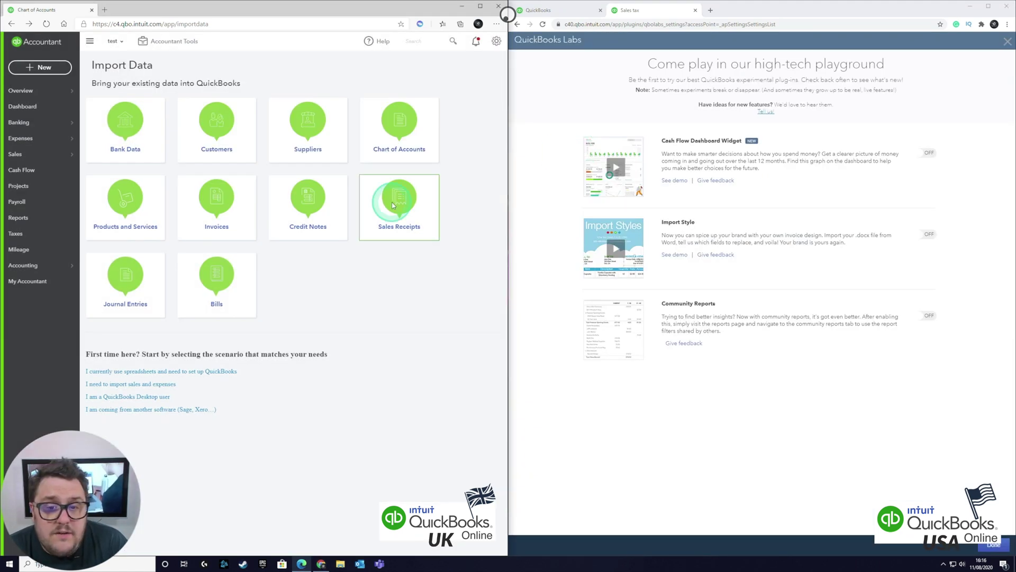
click(495, 39)
click(188, 140)
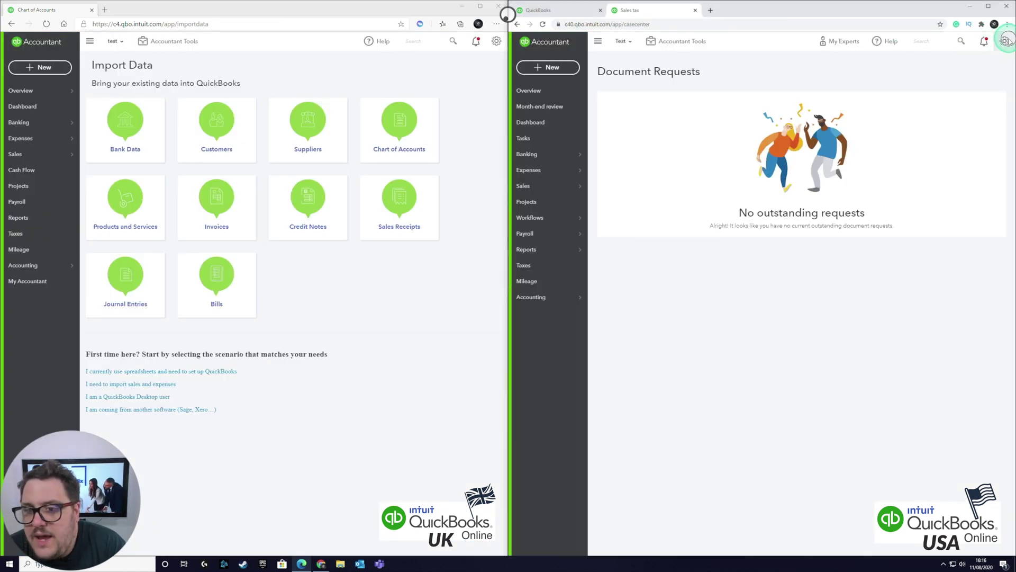
Open Account and Settings in both the US and UK companies.
click(1004, 40)
click(691, 85)
click(496, 40)
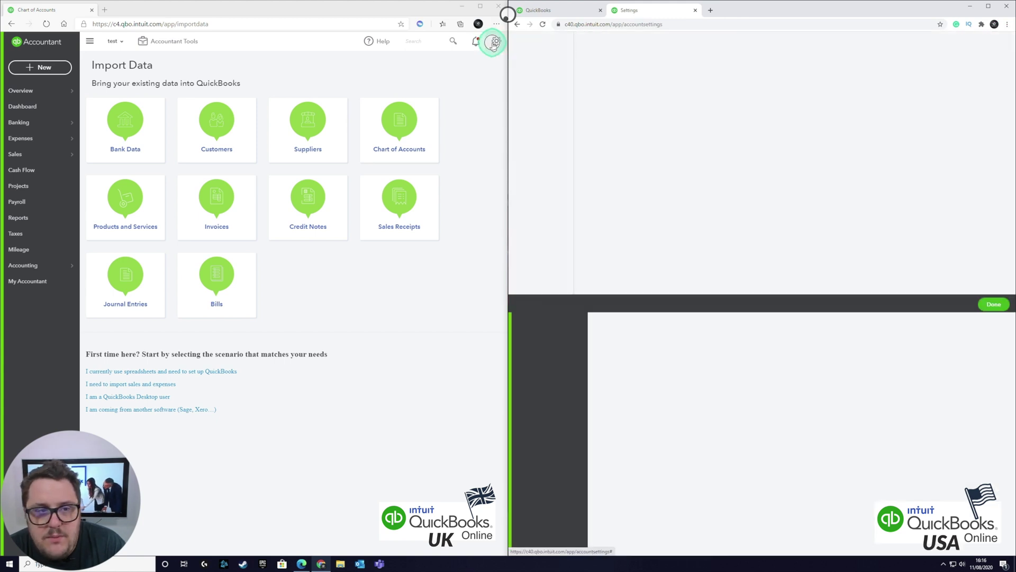
click(146, 88)
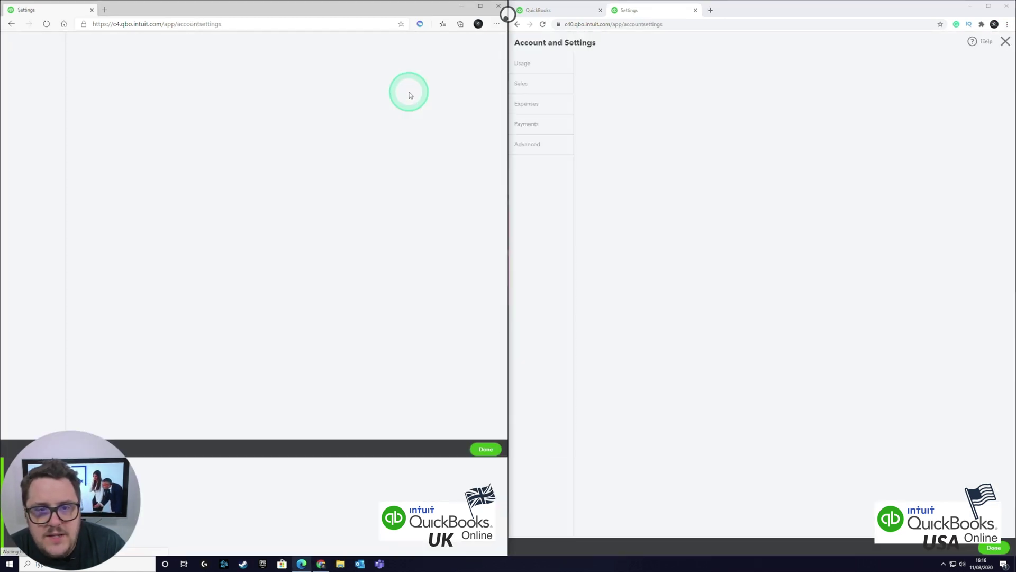
Compare the Billing & Subscription offers of both companies and view the US company's Usage limits.
click(540, 84)
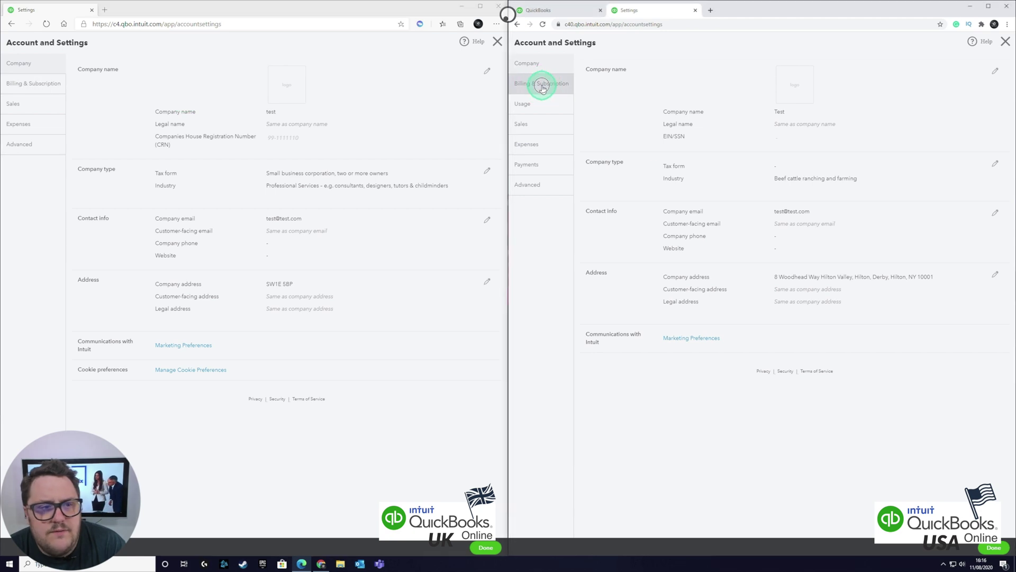
click(9, 83)
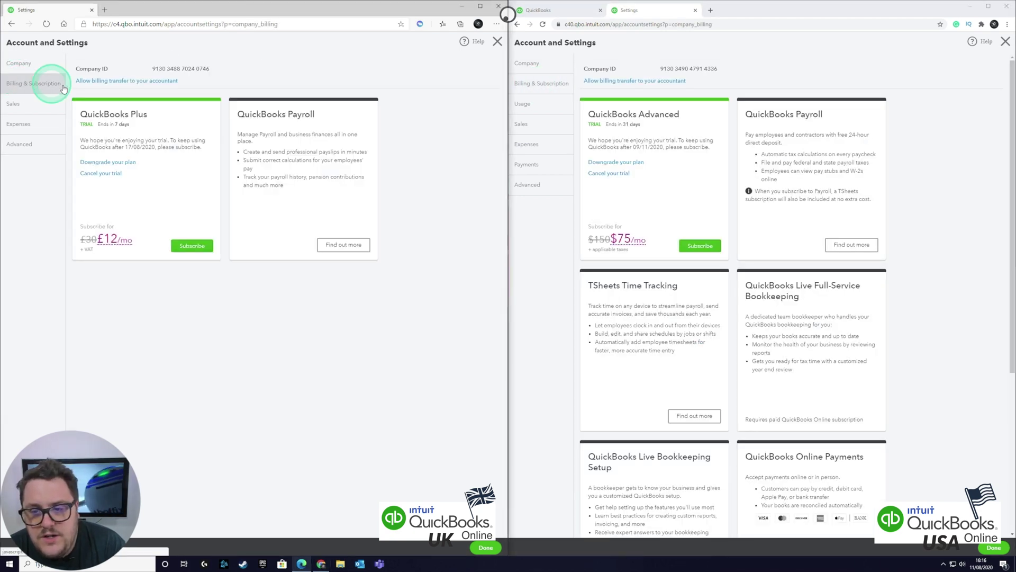
scroll(802, 218, down, 5)
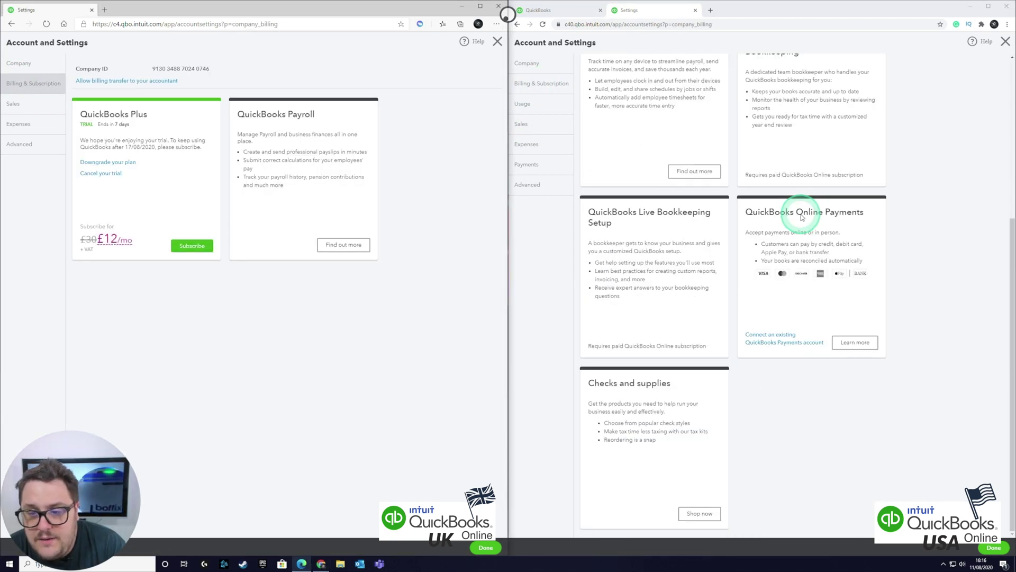
scroll(802, 218, up, 5)
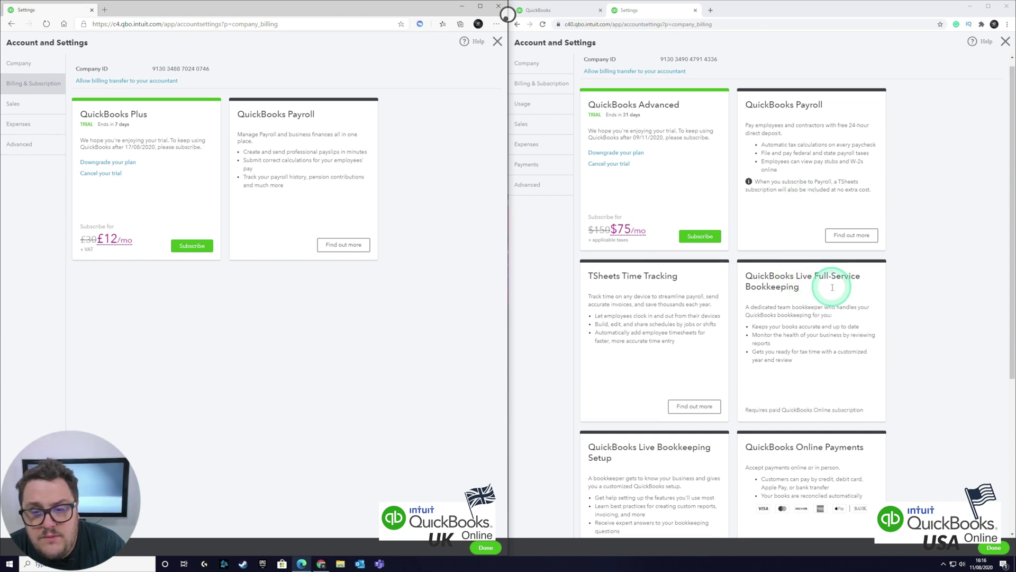
scroll(833, 286, down, 5)
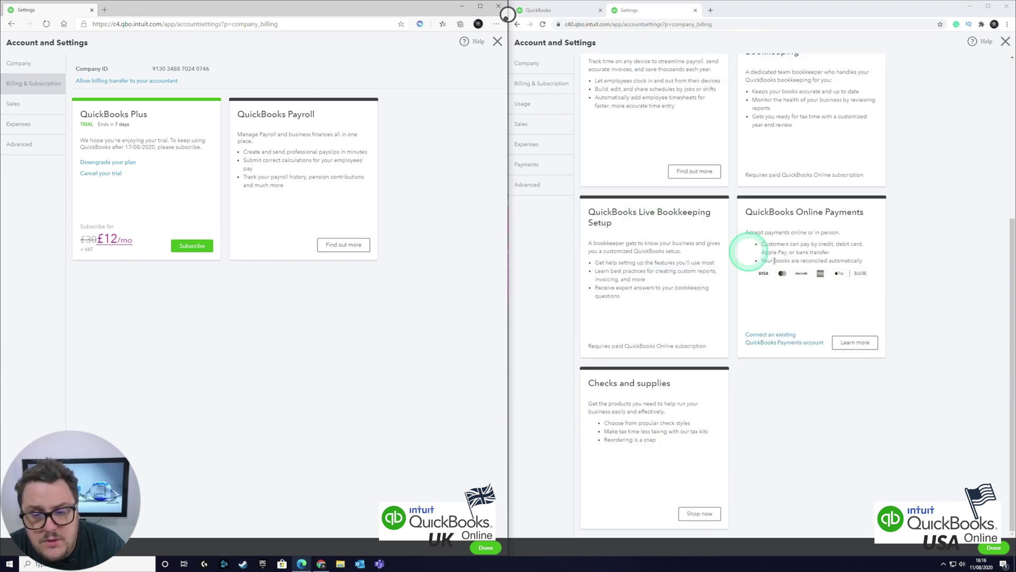
scroll(764, 336, up, 5)
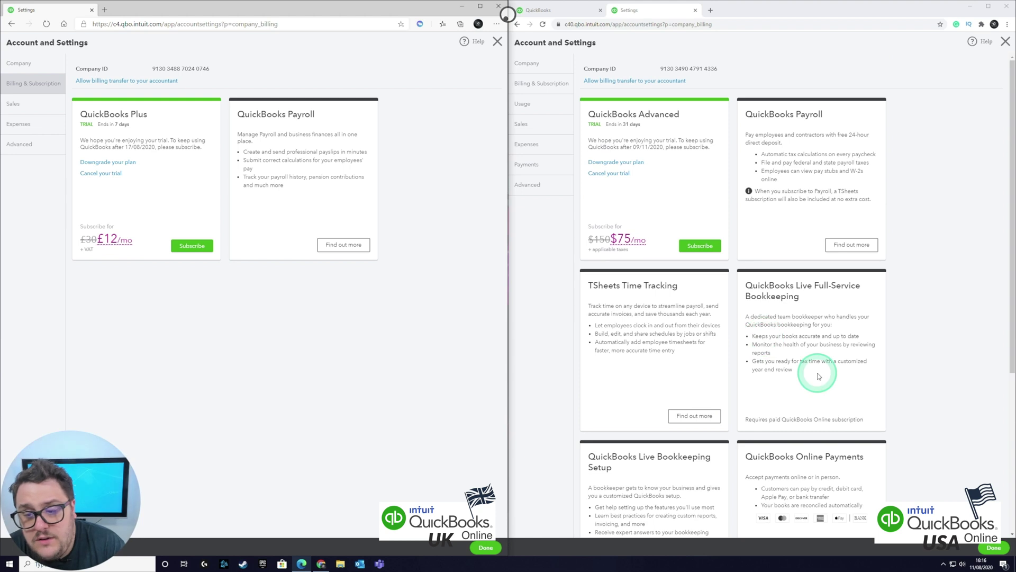
scroll(770, 430, down, 5)
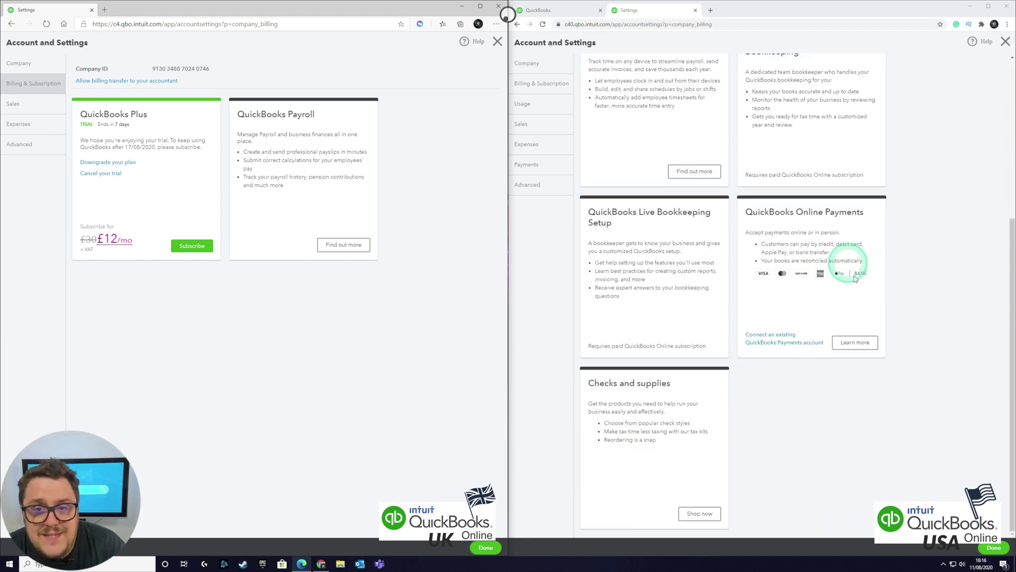
scroll(802, 235, up, 5)
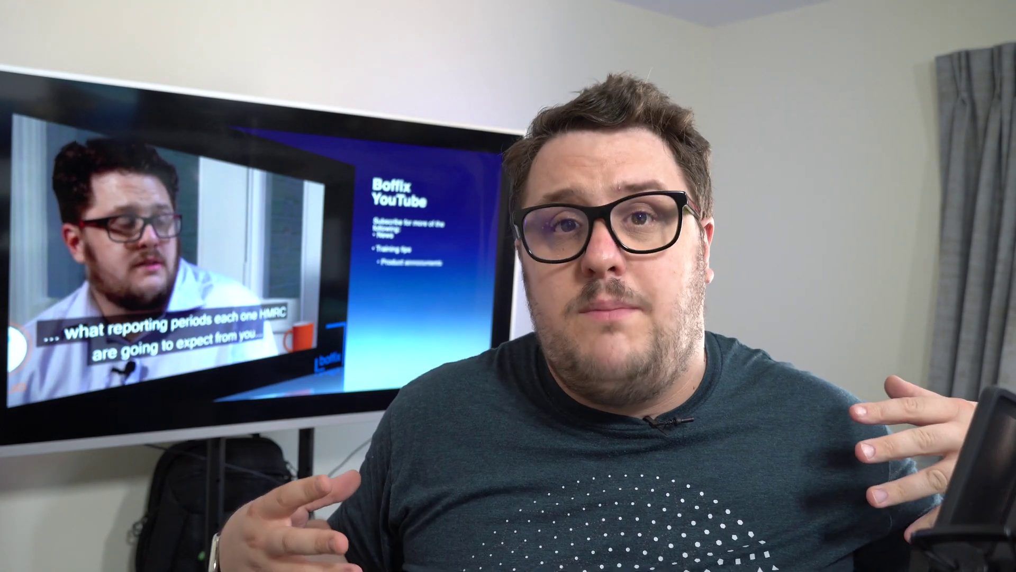
click(545, 101)
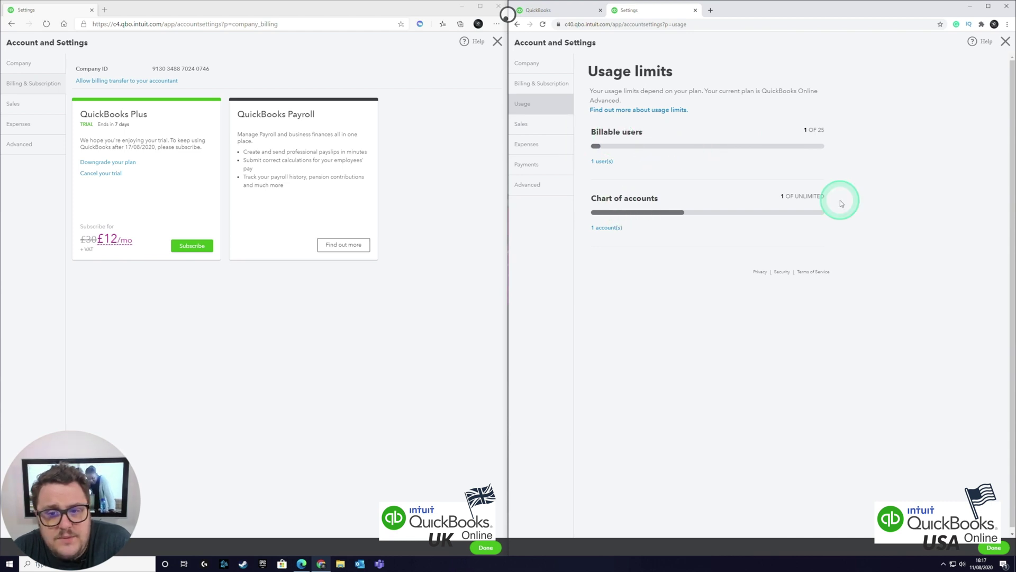
Compare the Company and Sales settings of the US and UK companies.
click(526, 63)
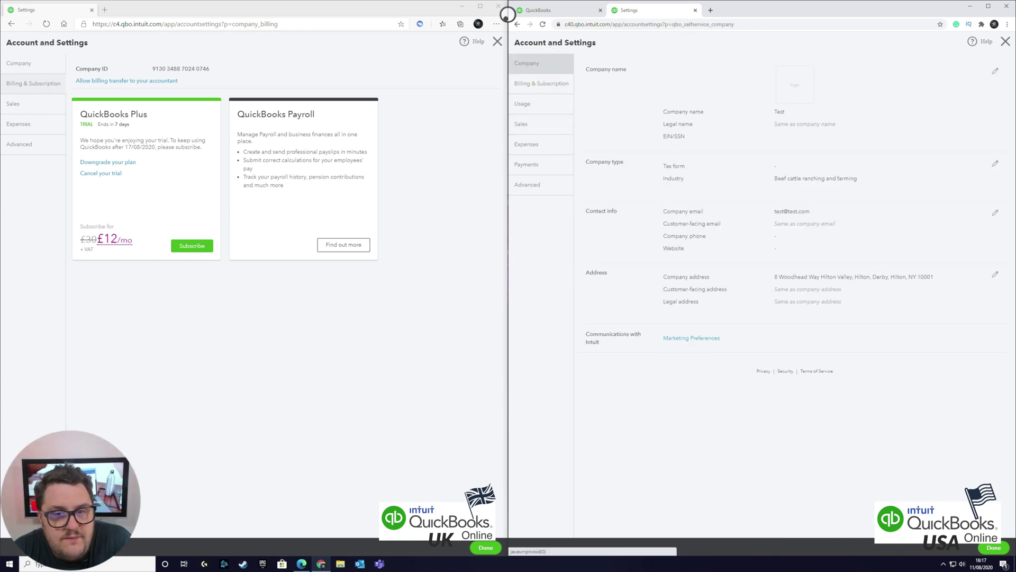
click(47, 68)
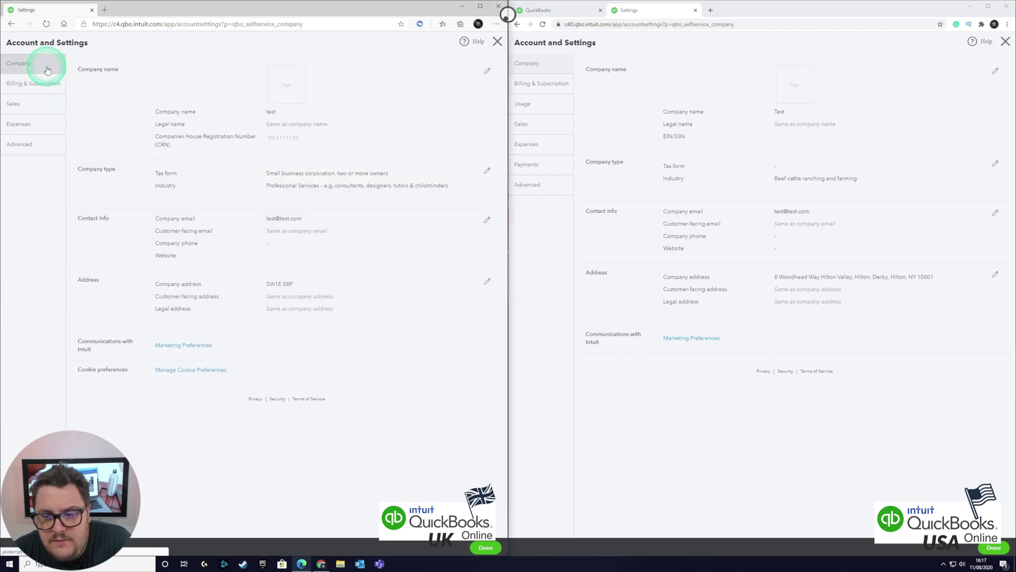
click(16, 103)
click(520, 123)
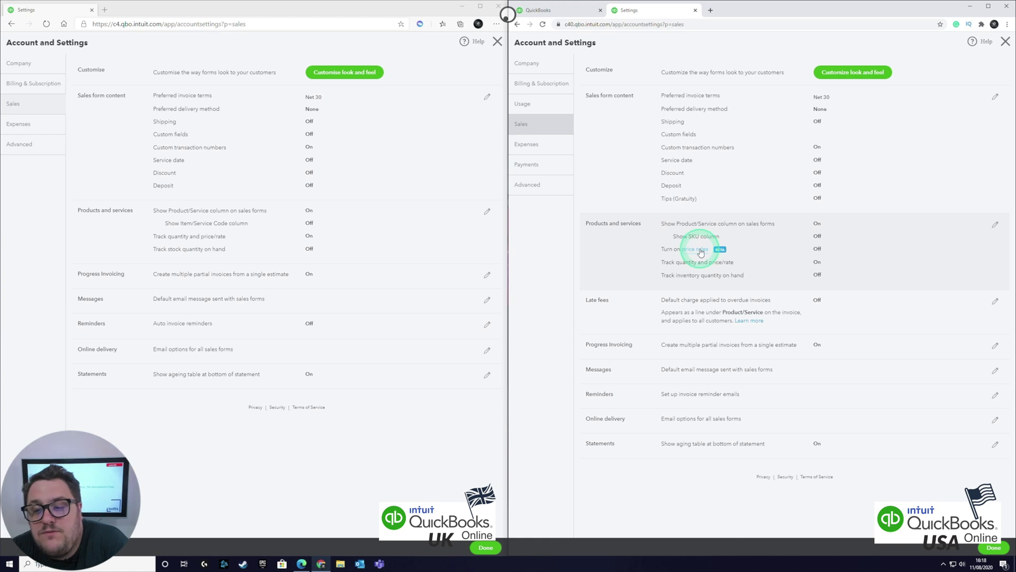
Read the explanation of price rules in the US Products and services settings and turn price rules on.
click(701, 253)
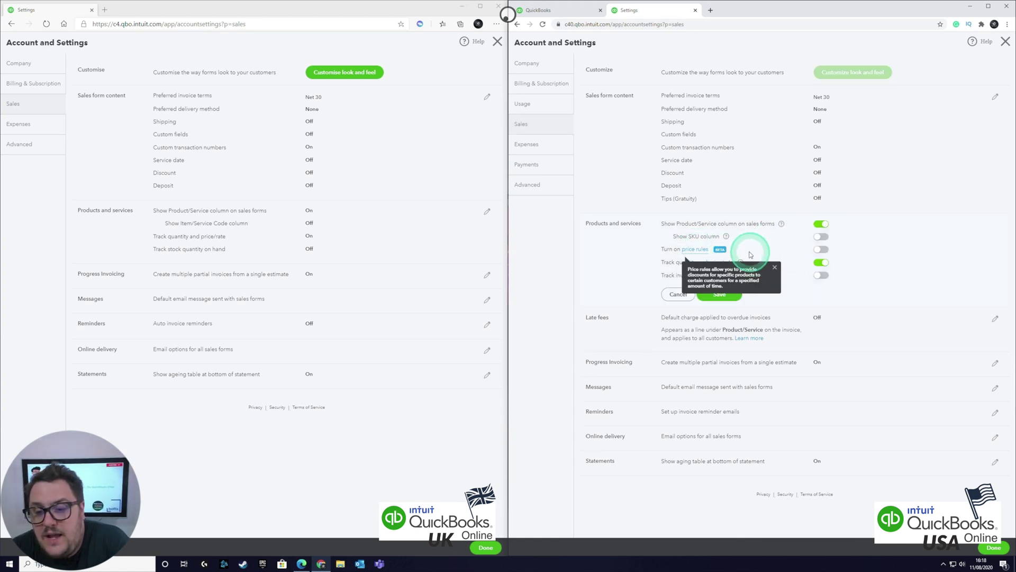
click(772, 267)
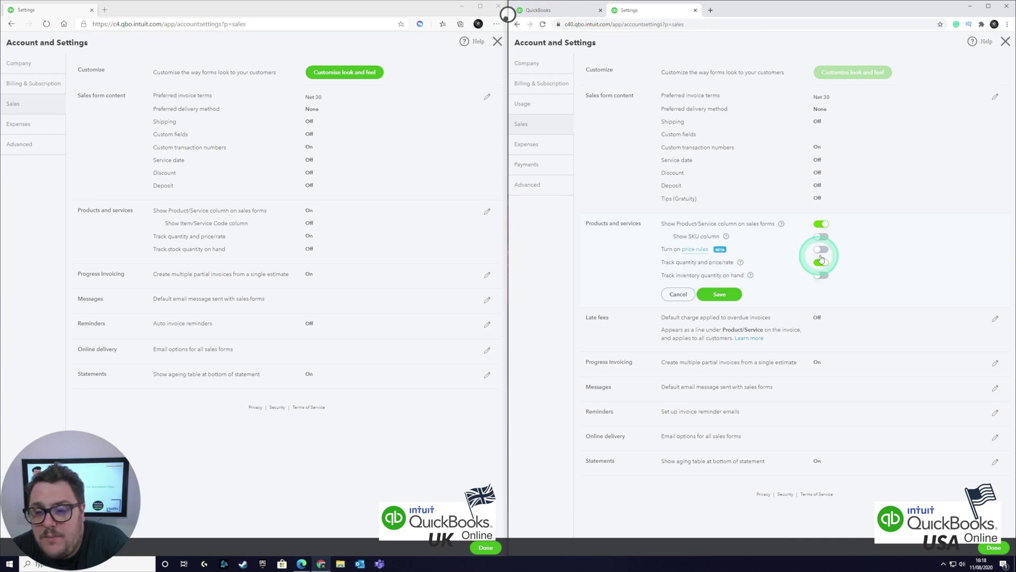
click(696, 245)
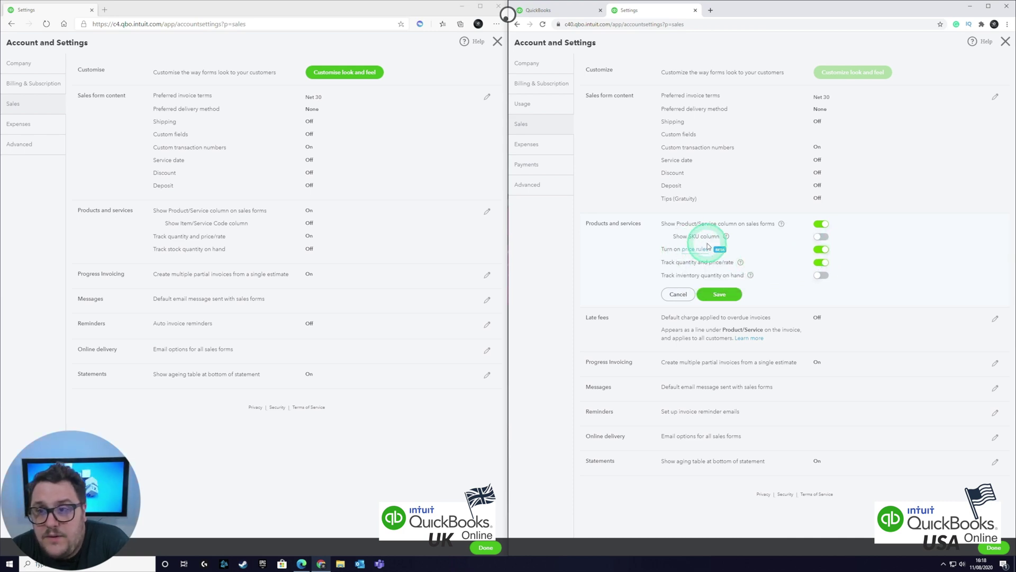
drag(930, 96, 708, 260)
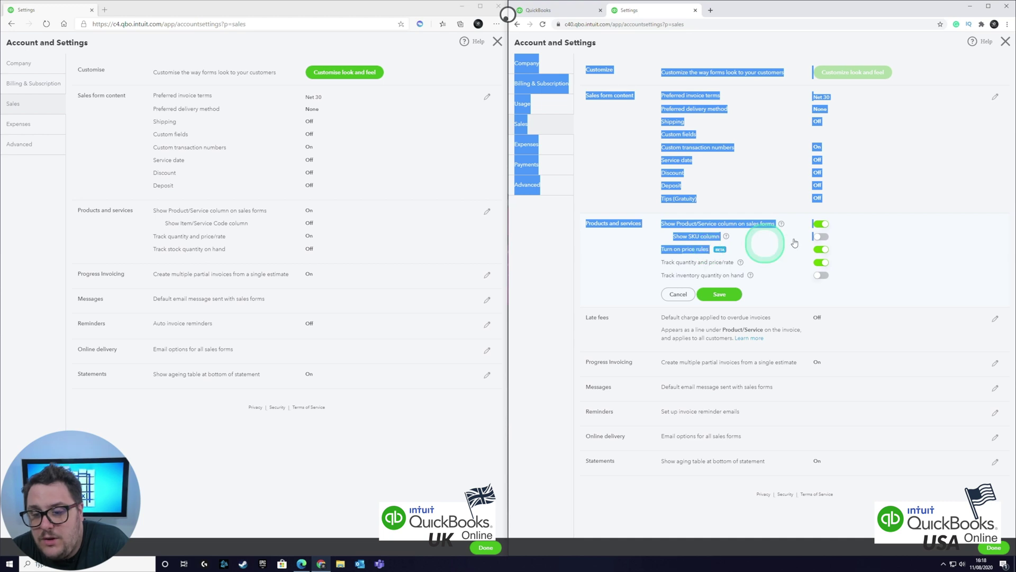
Discard the unsaved price rules change and open the custom fields list from the US sales form content settings.
click(894, 213)
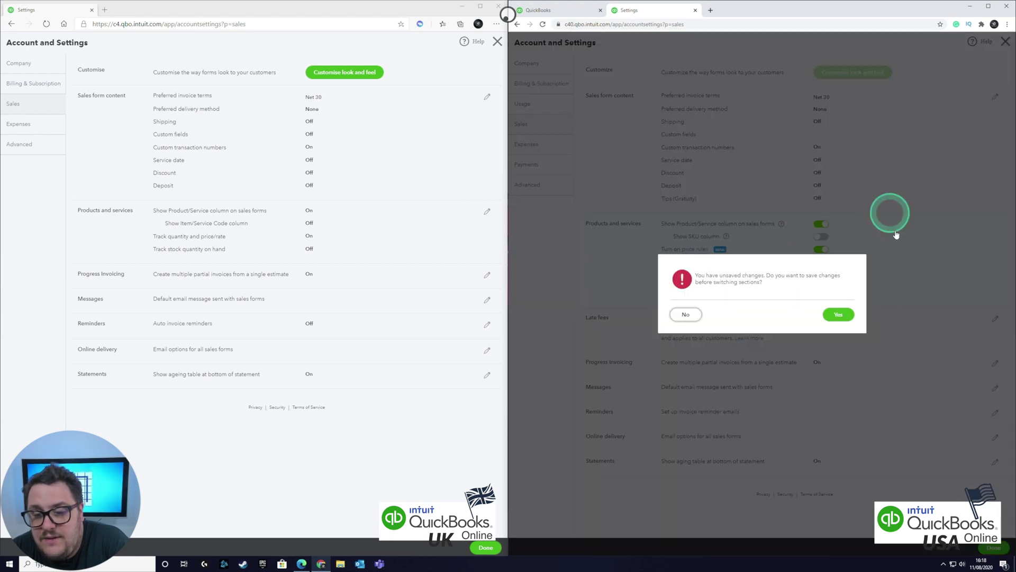
click(680, 315)
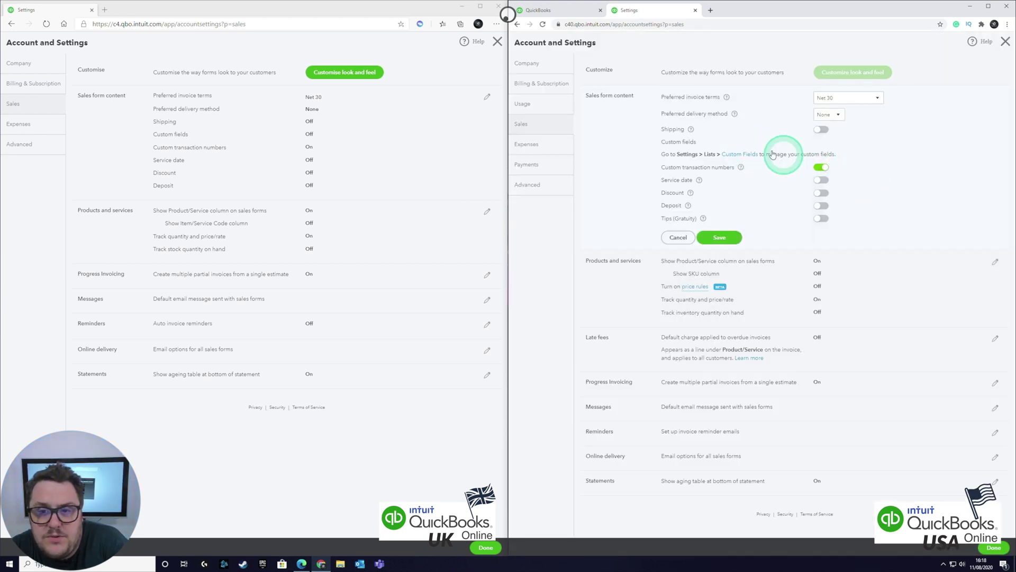
click(739, 155)
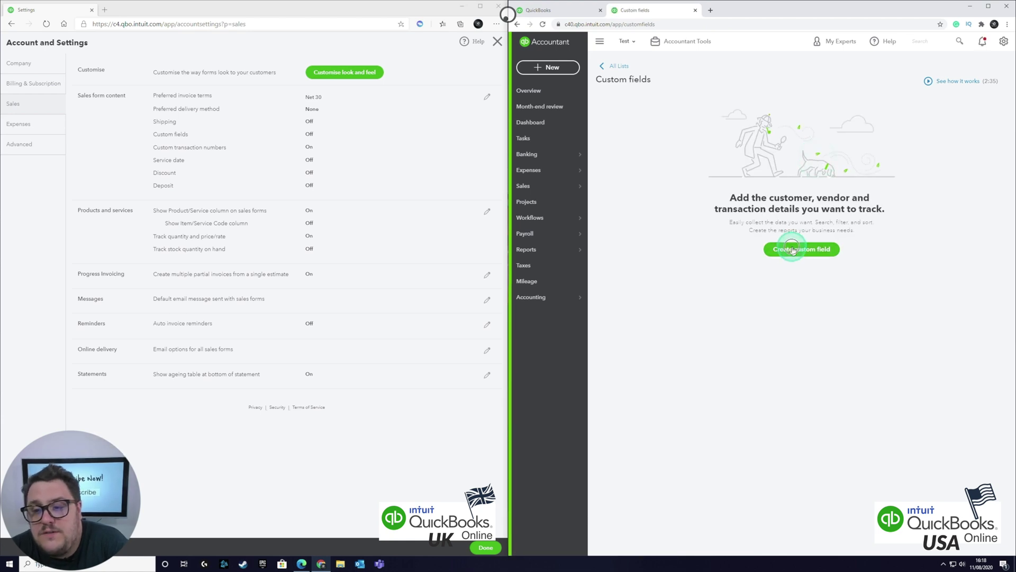
Examine the US custom field categories and the field types for Customer info, closing the form without adding a field.
click(792, 250)
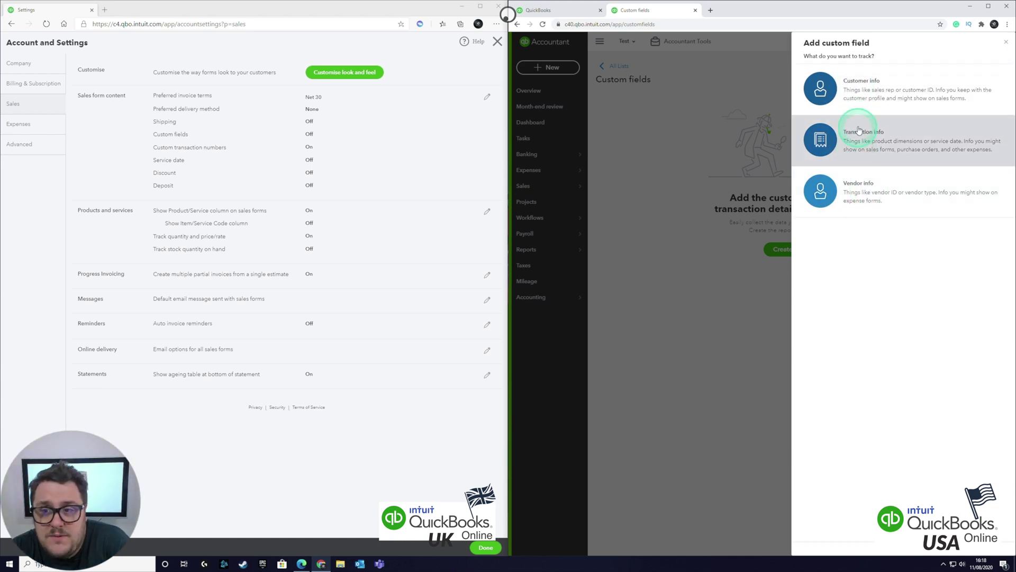
click(979, 97)
click(988, 97)
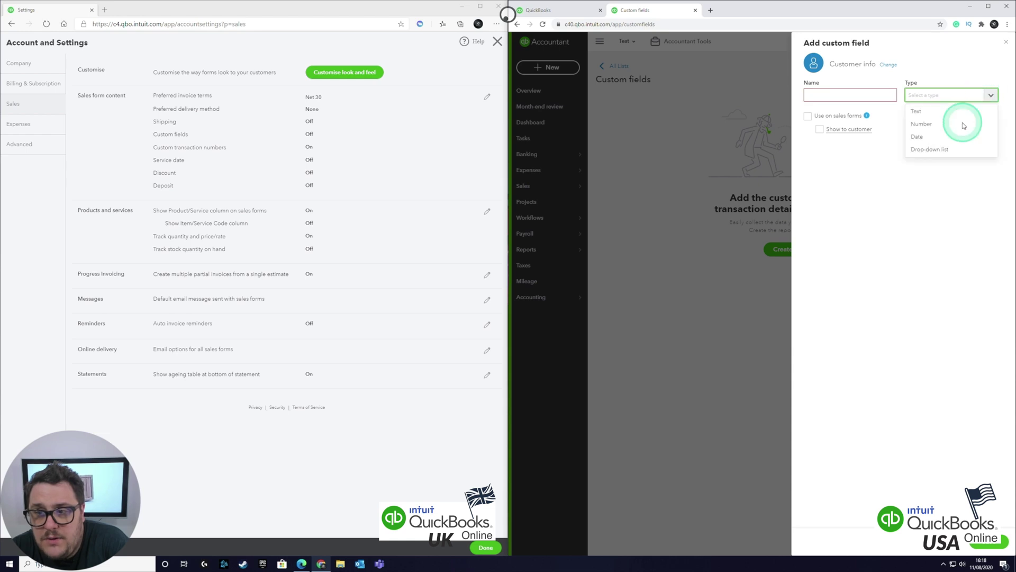
click(1009, 44)
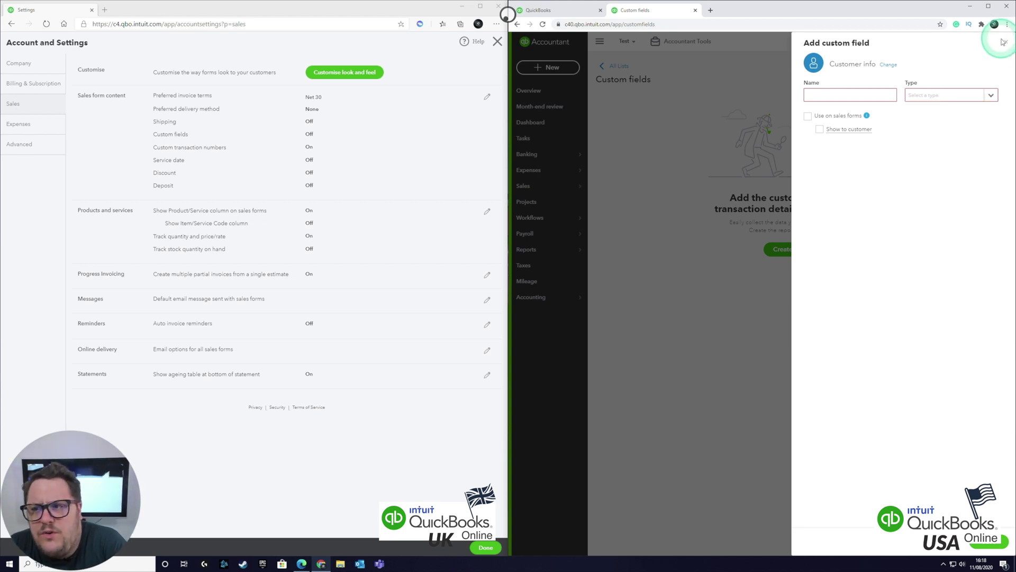
Leave the US custom fields for the account settings and compare the Bills and expenses options under Expenses in both companies.
click(1003, 41)
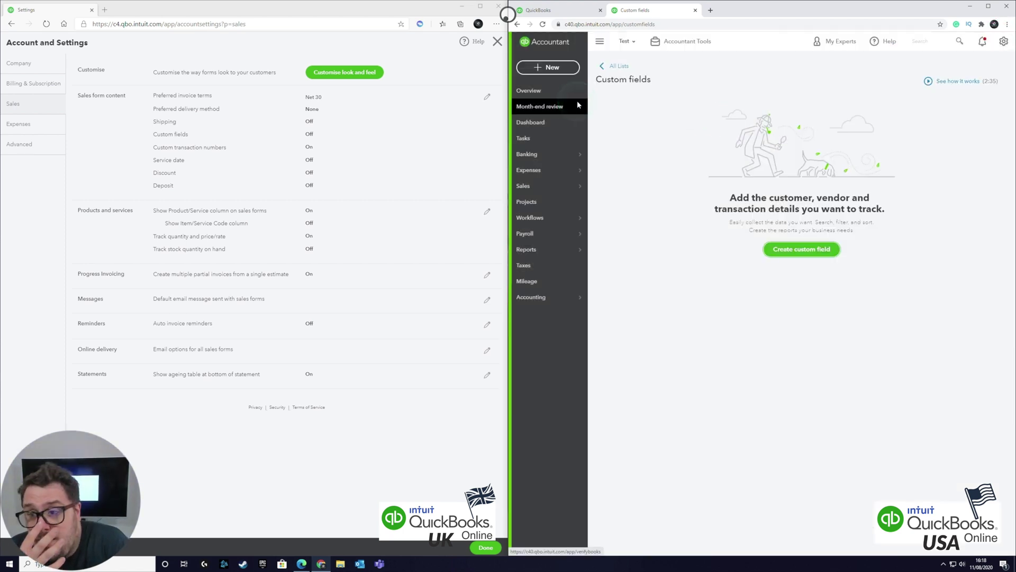
click(648, 315)
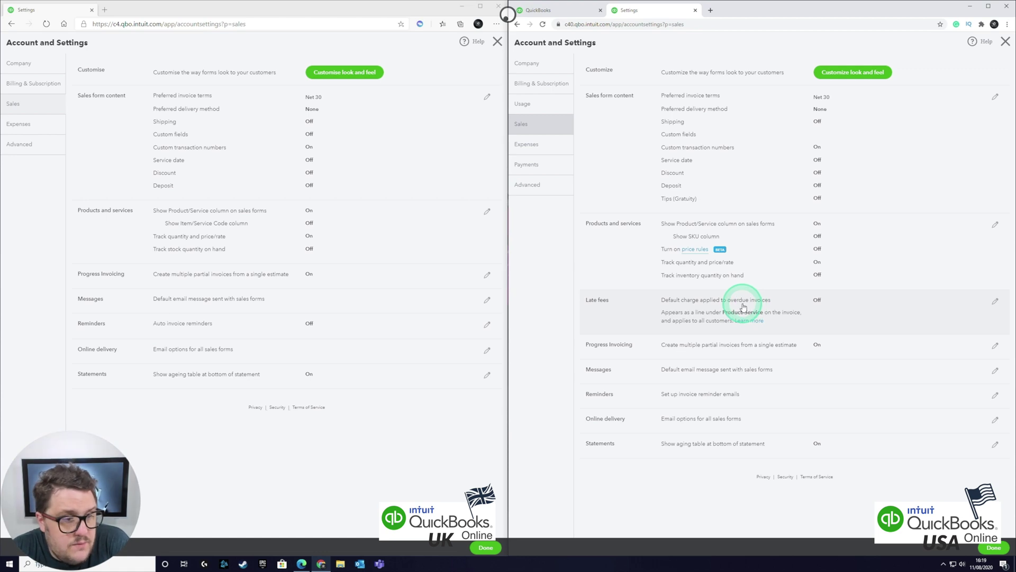
click(526, 144)
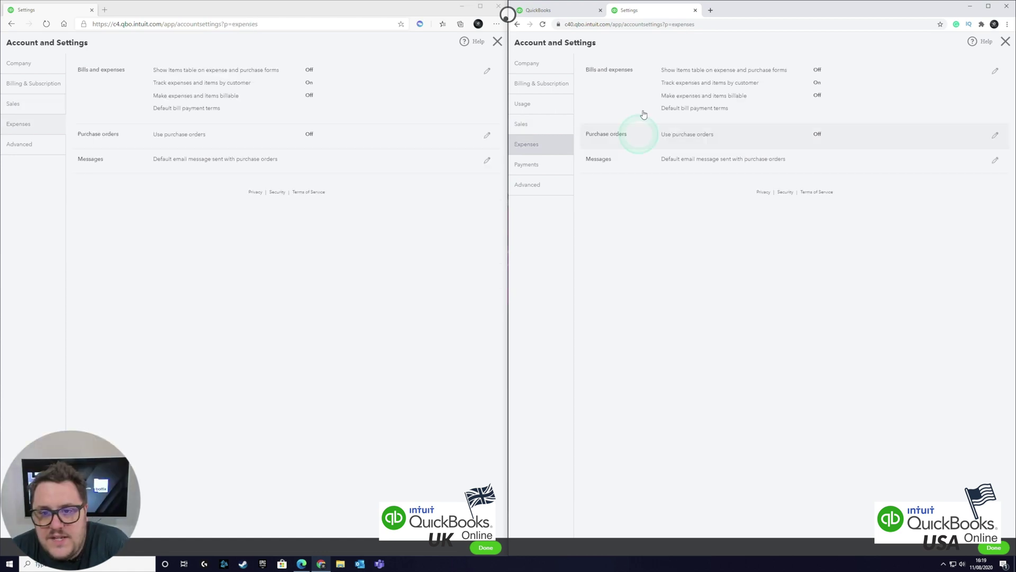
click(698, 84)
click(195, 90)
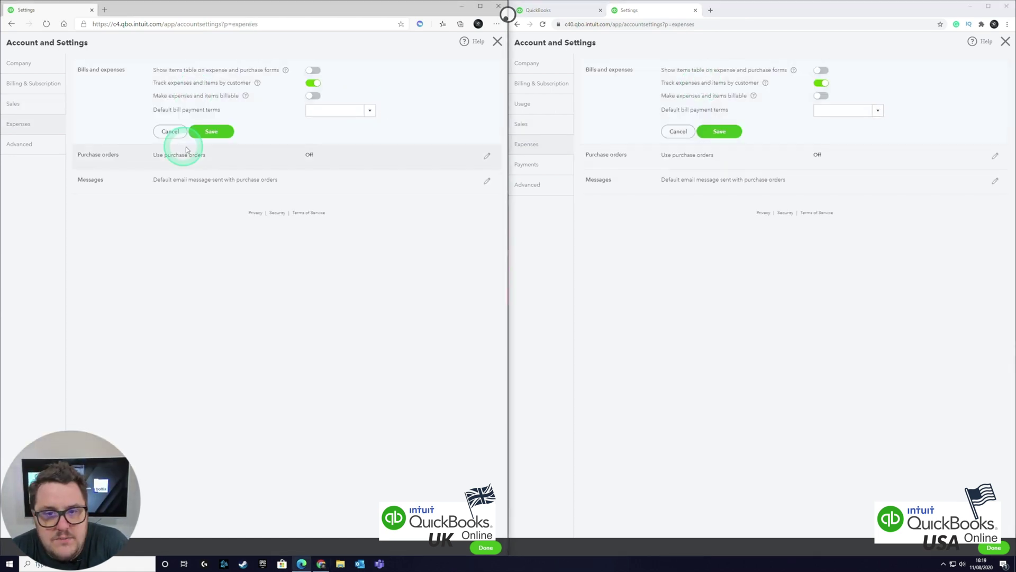
Compare the Automation options in both companies' Advanced settings, highlighting the US option "Automatically invoice unbilled activity".
click(527, 184)
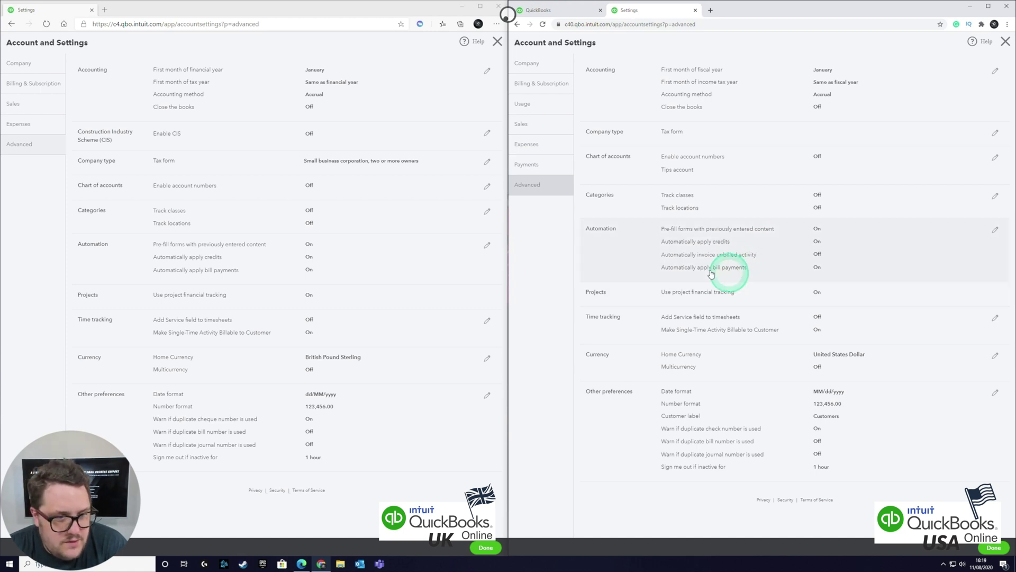
click(159, 256)
click(656, 252)
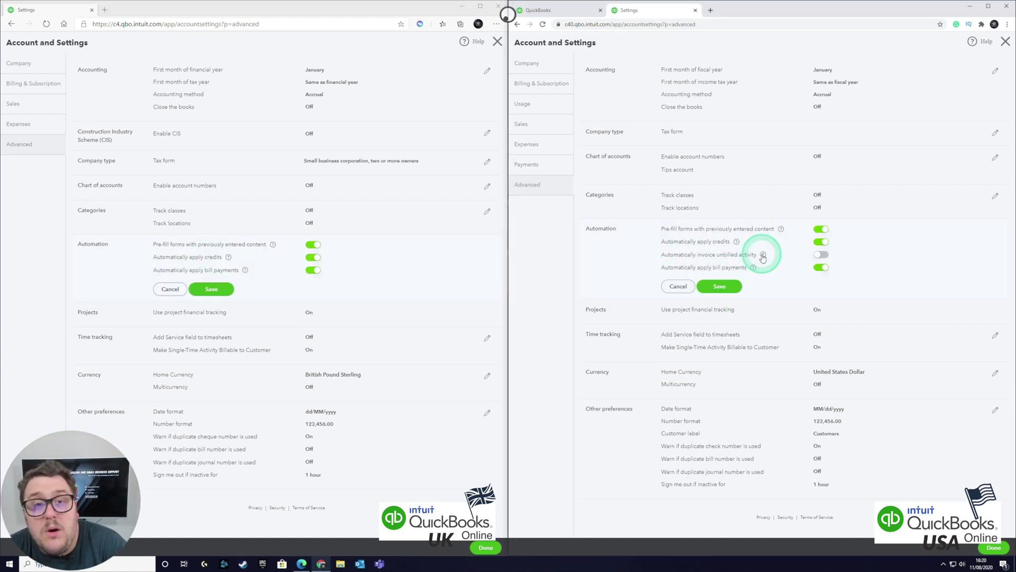
drag(679, 255, 760, 258)
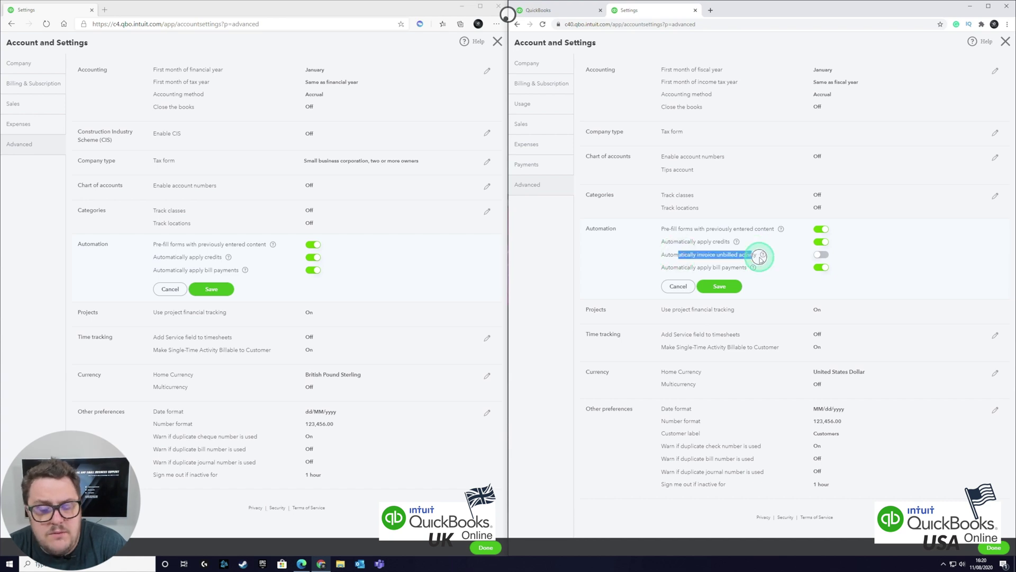